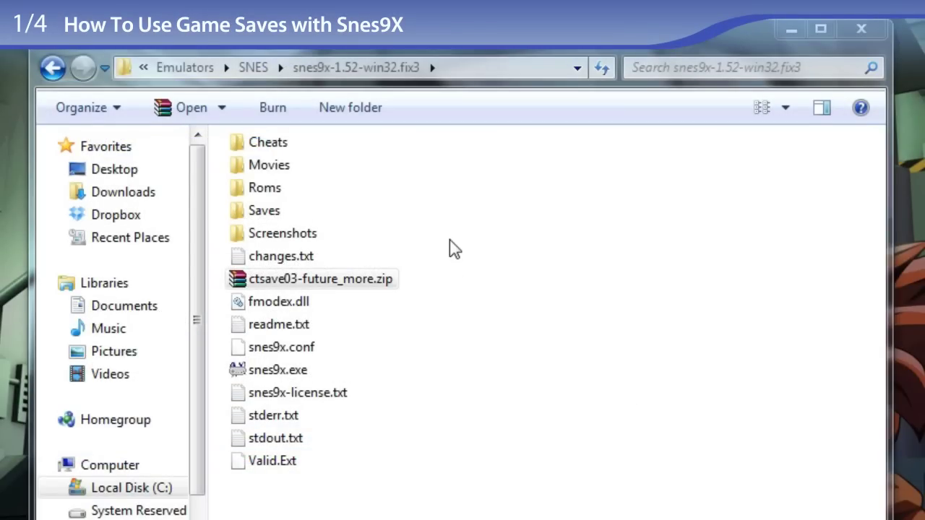
Step: Look at the contents of the ctsave03-future_more.zip archive and of the Roms folder
{"action": "left_click", "coordinate": [347, 282]}
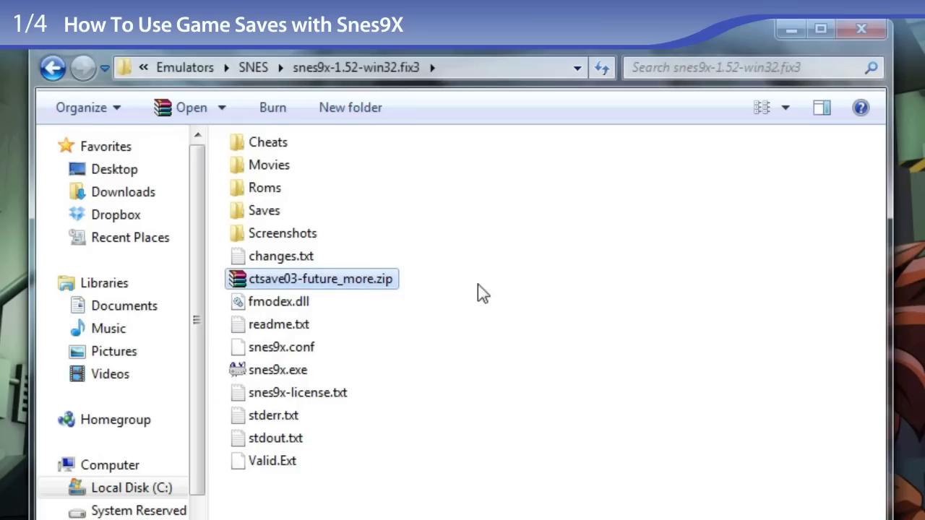
{"action": "double_click", "coordinate": [363, 286]}
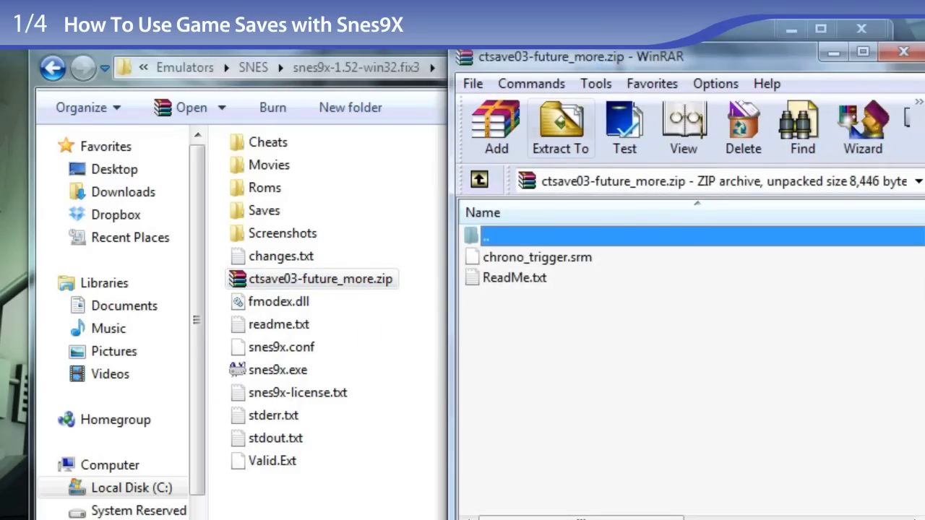
{"action": "left_click_drag", "start_coordinate": [560, 58], "coordinate": [528, 94]}
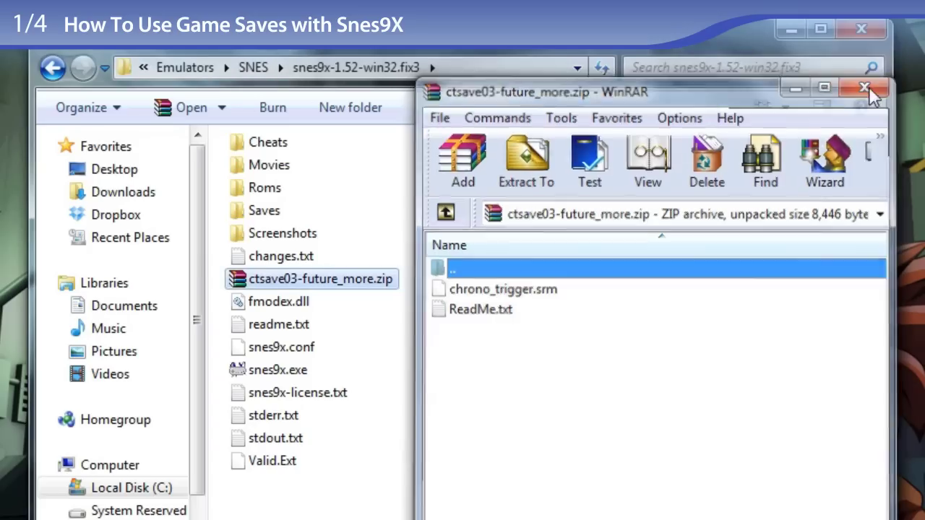
{"action": "left_click", "coordinate": [865, 88]}
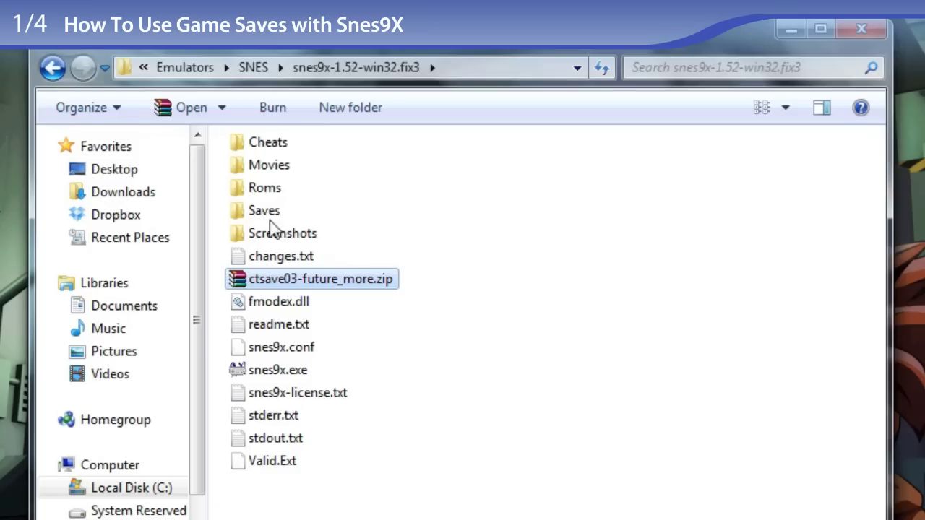
{"action": "double_click", "coordinate": [269, 192]}
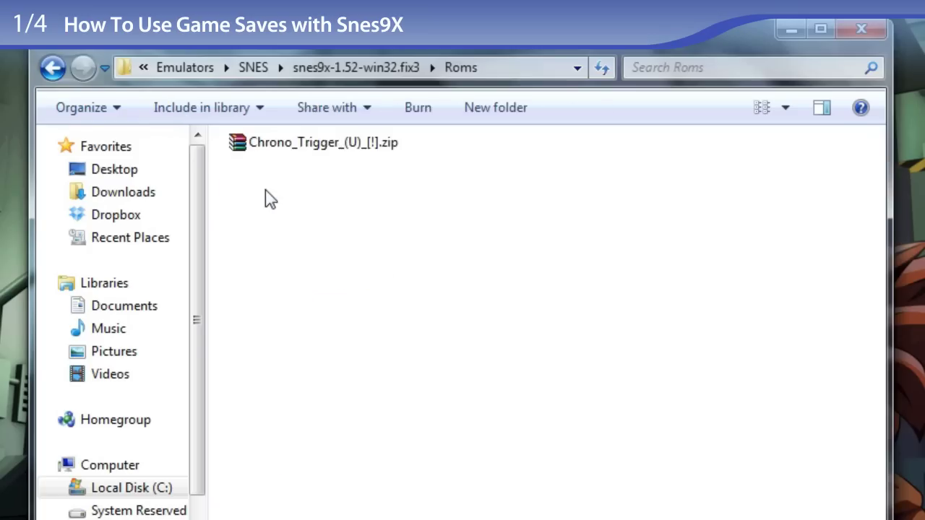
{"action": "left_click", "coordinate": [366, 69]}
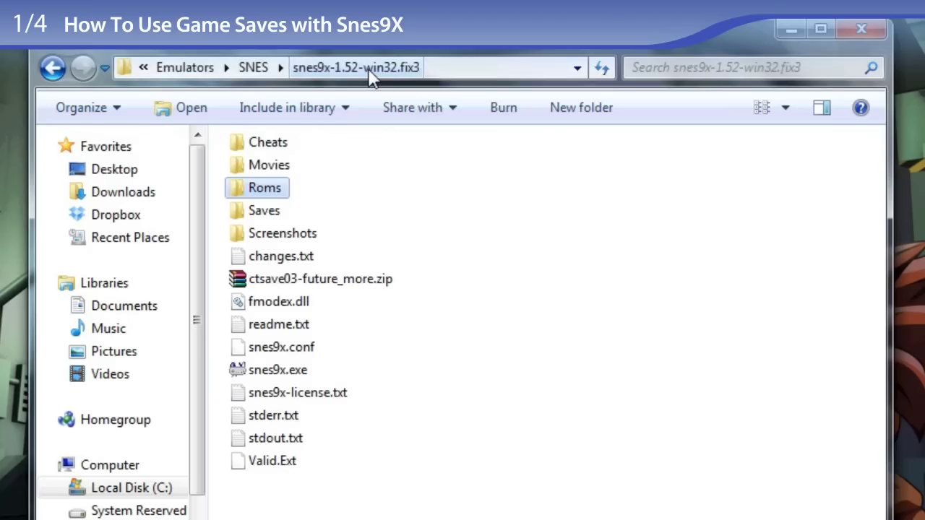
Step: Extract chrono_trigger.srm from ctsave03-future_more.zip into the snes9x-1.52-win32.fix3 folder and move it into the Saves folder
{"action": "double_click", "coordinate": [361, 283]}
{"action": "left_click_drag", "start_coordinate": [506, 289], "coordinate": [348, 506]}
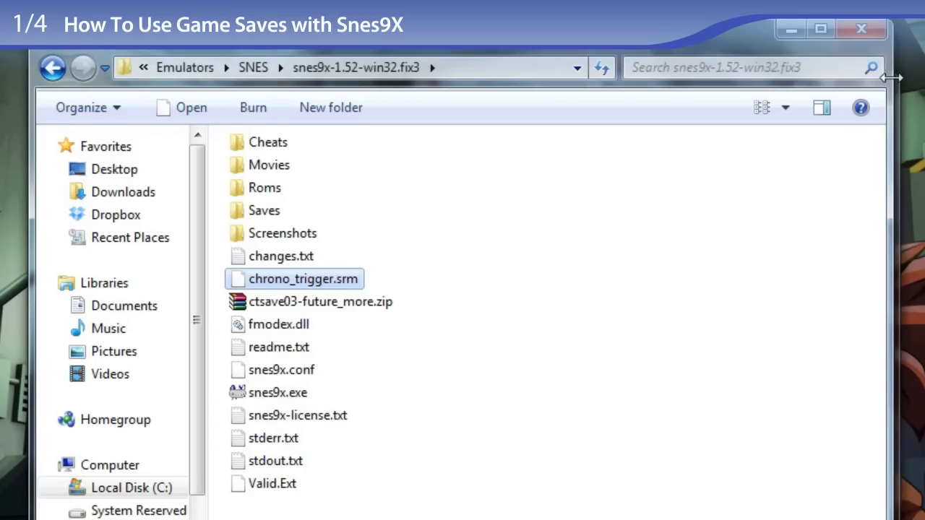
{"action": "left_click", "coordinate": [868, 84]}
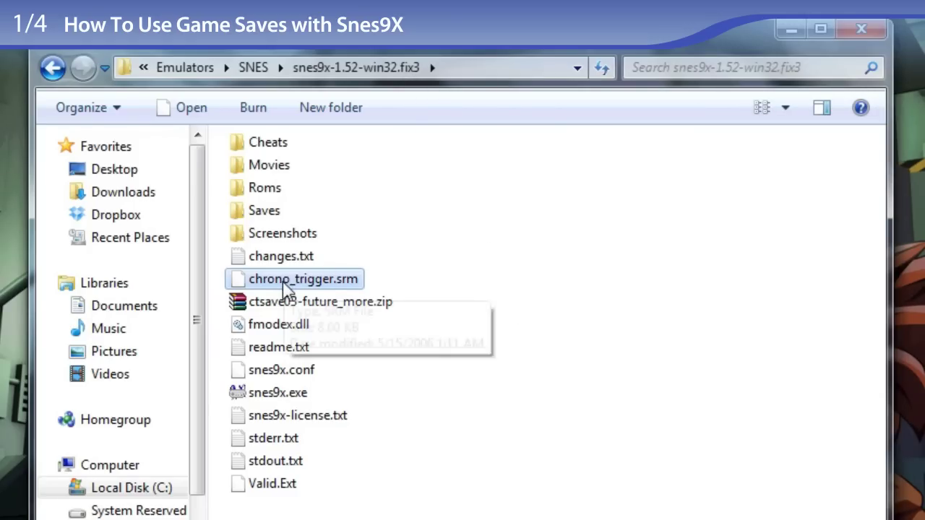
{"action": "left_click_drag", "start_coordinate": [285, 286], "coordinate": [278, 217]}
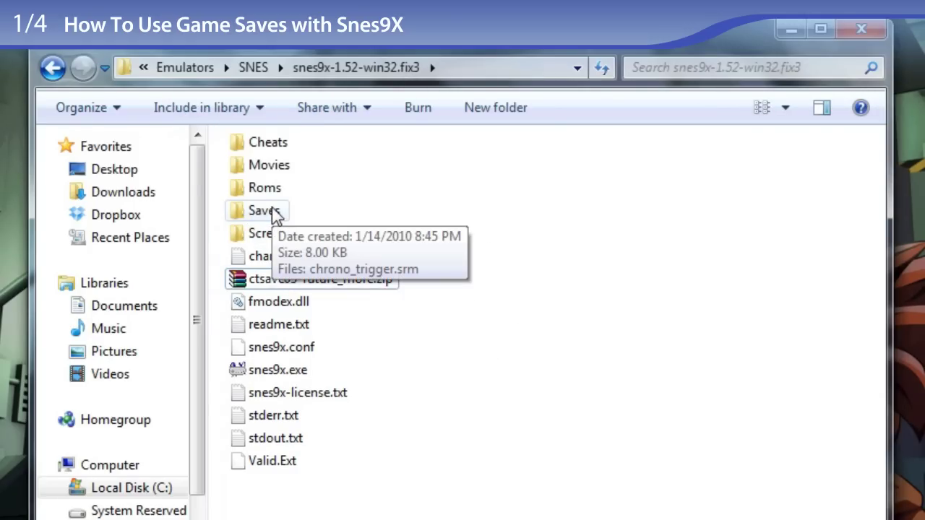
{"action": "double_click", "coordinate": [277, 215]}
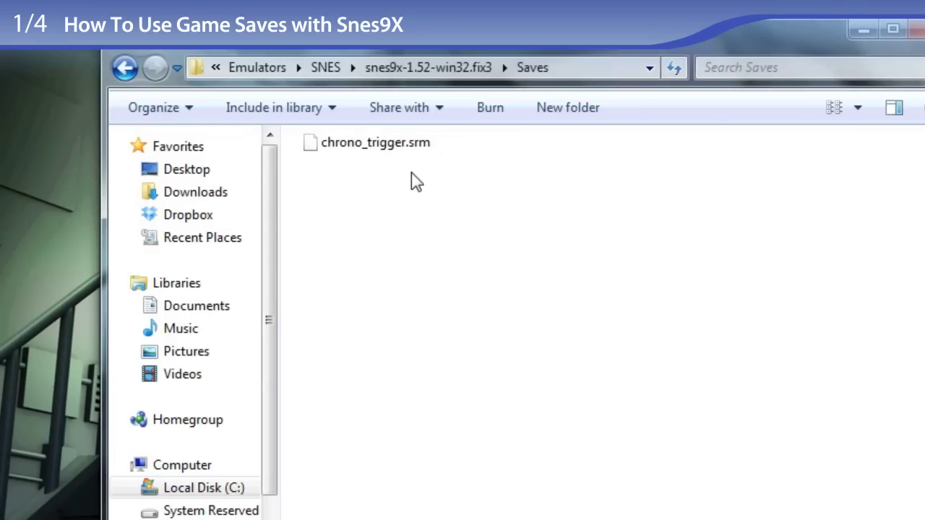
Step: Check the "Hide extensions for known file types" setting in the advanced folder options without changing anything
{"action": "key", "text": "alt"}
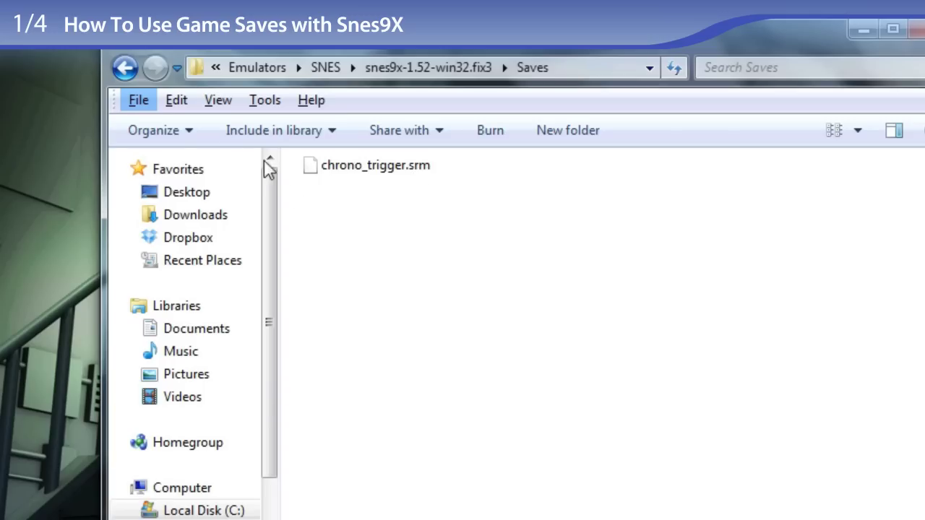
{"action": "left_click", "coordinate": [266, 101]}
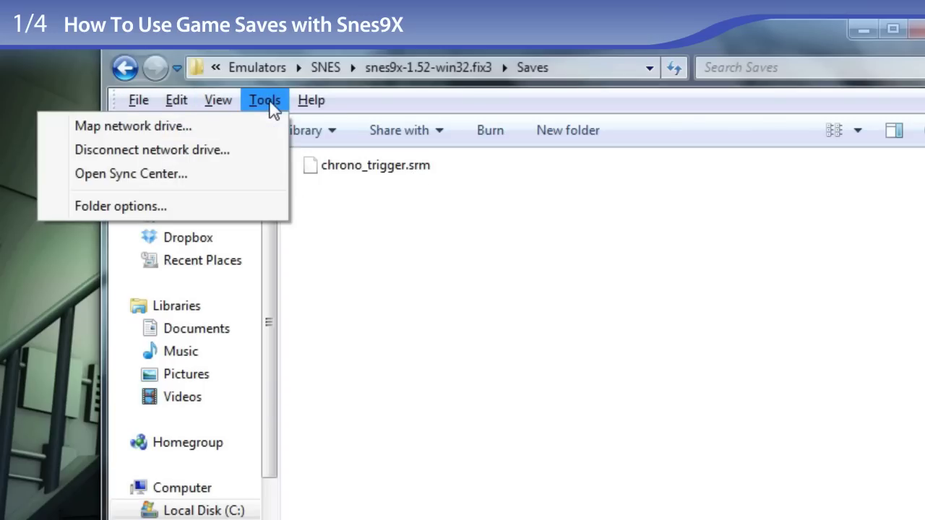
{"action": "left_click", "coordinate": [241, 208]}
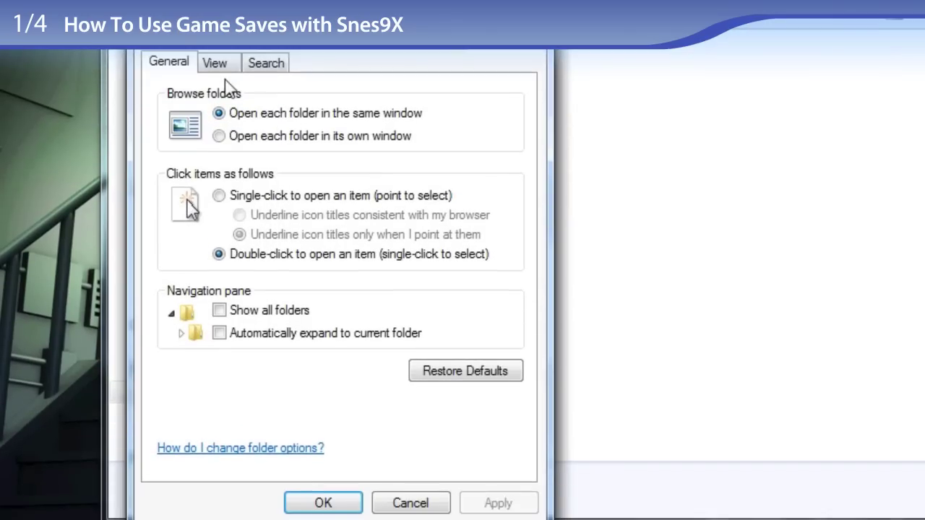
{"action": "left_click", "coordinate": [215, 63]}
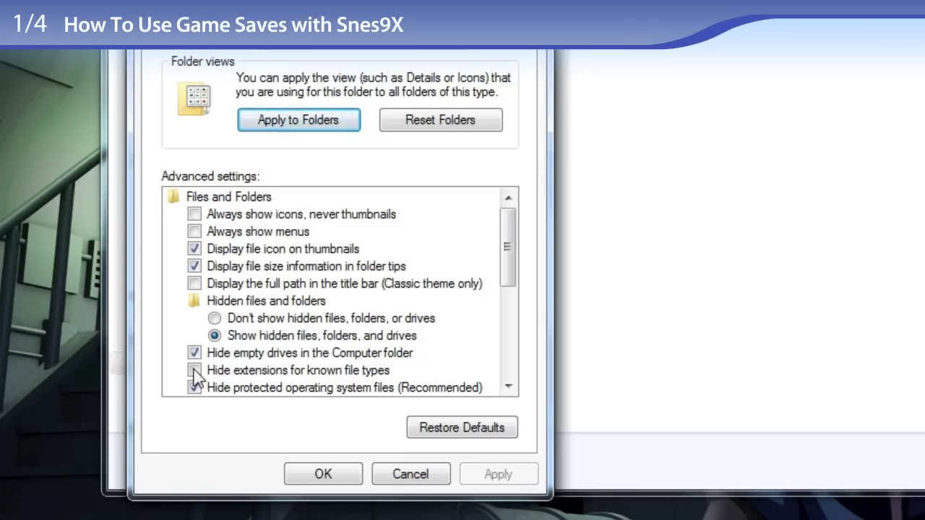
{"action": "left_click", "coordinate": [393, 477]}
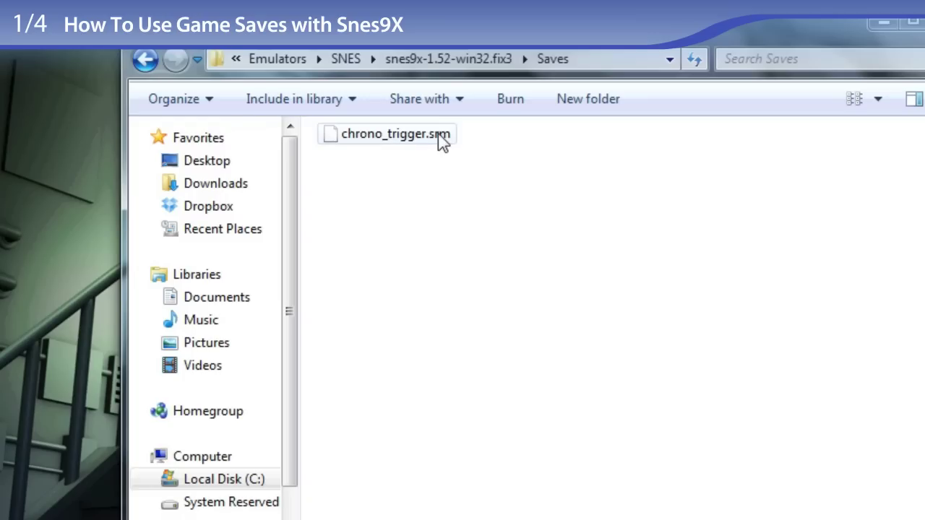
Step: Copy the name of the Chrono_Trigger_(U)_[!].zip ROM in the Roms folder, without its extension
{"action": "left_click", "coordinate": [455, 60]}
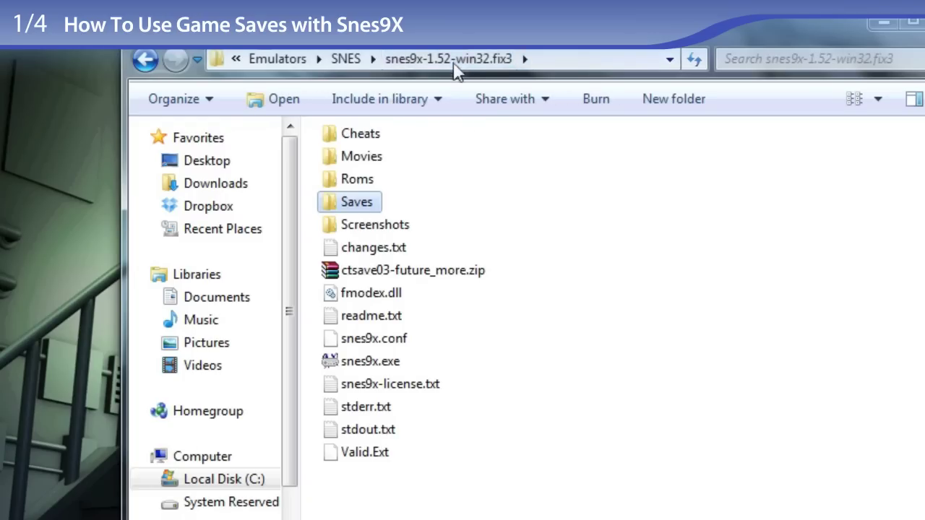
{"action": "double_click", "coordinate": [368, 185]}
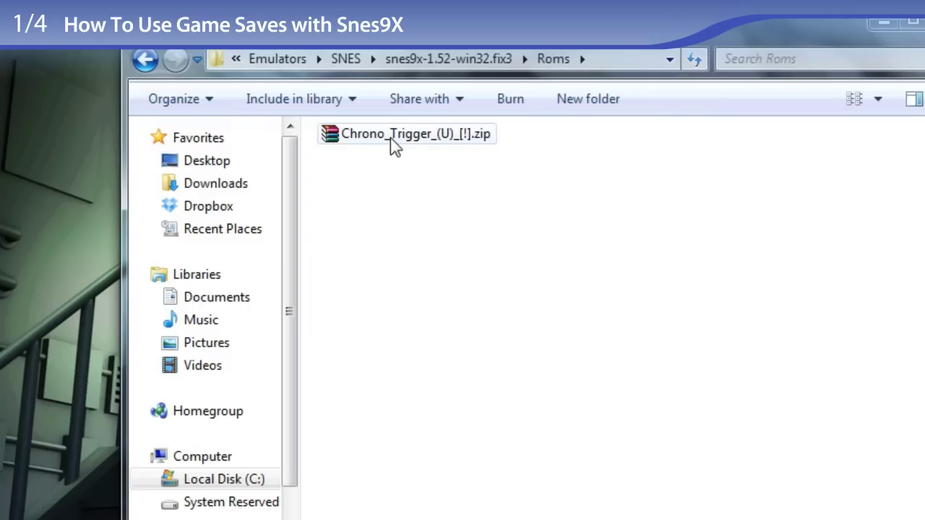
{"action": "right_click", "coordinate": [389, 143]}
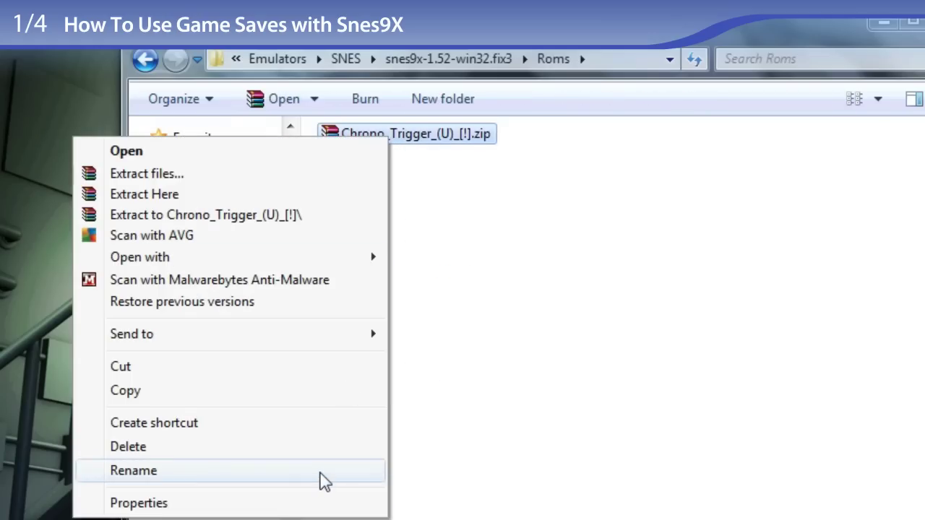
{"action": "left_click", "coordinate": [321, 476]}
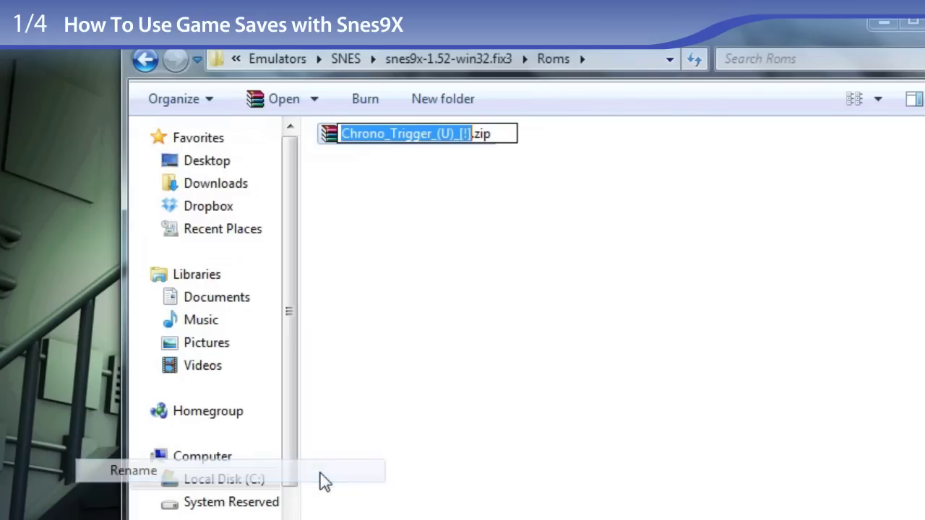
{"action": "right_click", "coordinate": [409, 147]}
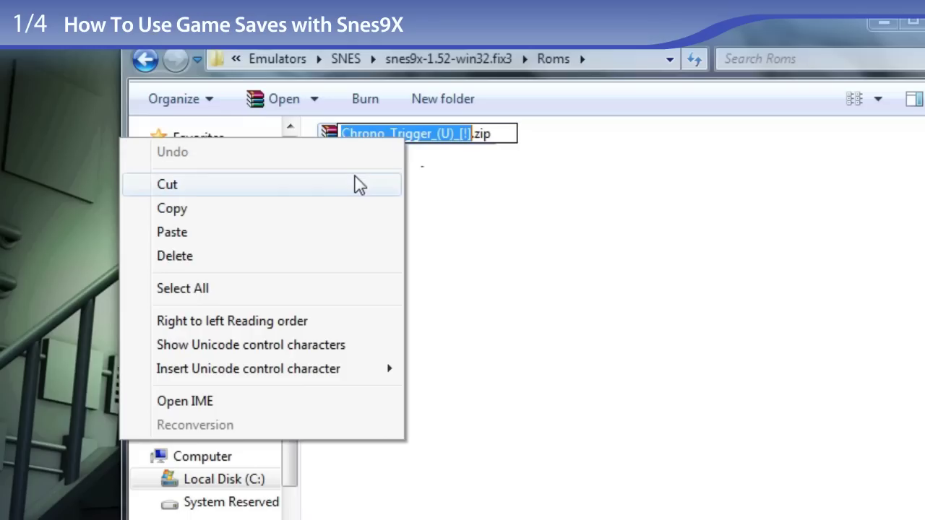
{"action": "left_click", "coordinate": [348, 208]}
{"action": "left_click", "coordinate": [384, 209]}
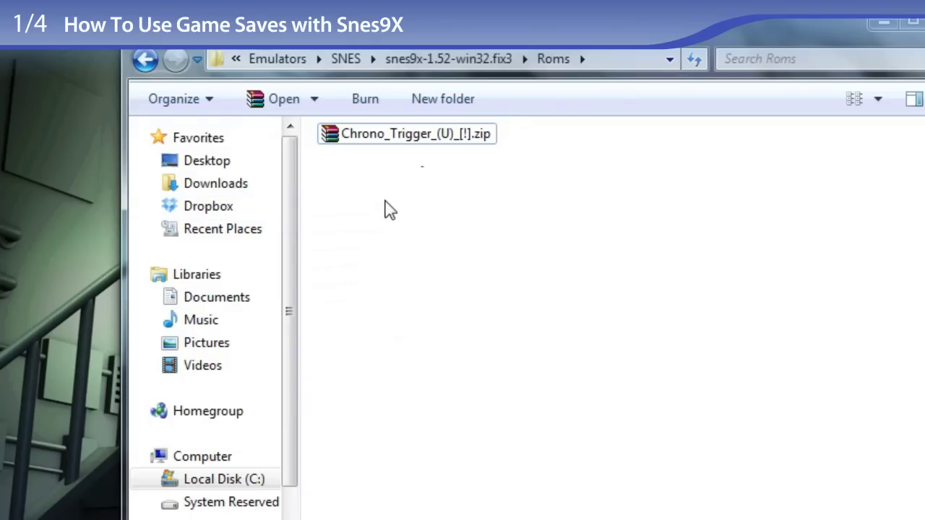
Step: Rename chrono_trigger.srm in the Saves folder to Chrono_Trigger_(U)_[!].srm using the copied ROM name
{"action": "left_click", "coordinate": [466, 63]}
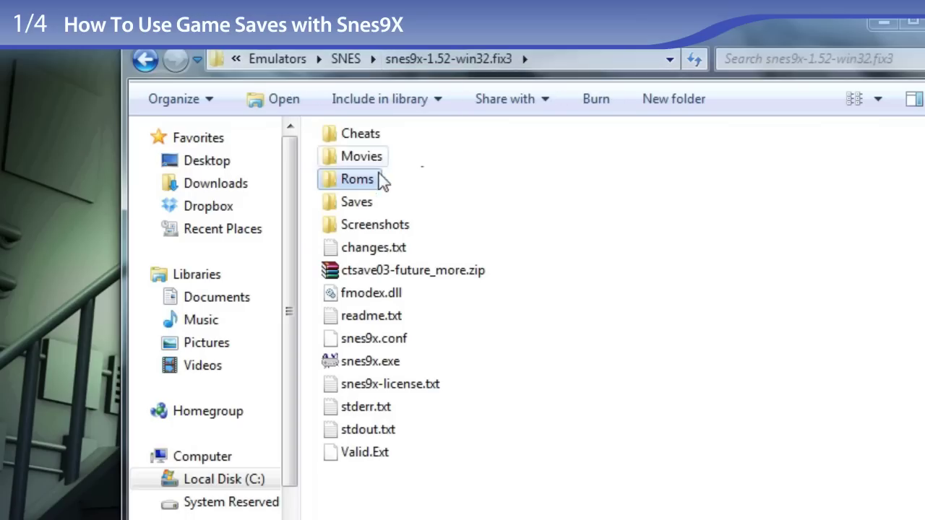
{"action": "double_click", "coordinate": [361, 205]}
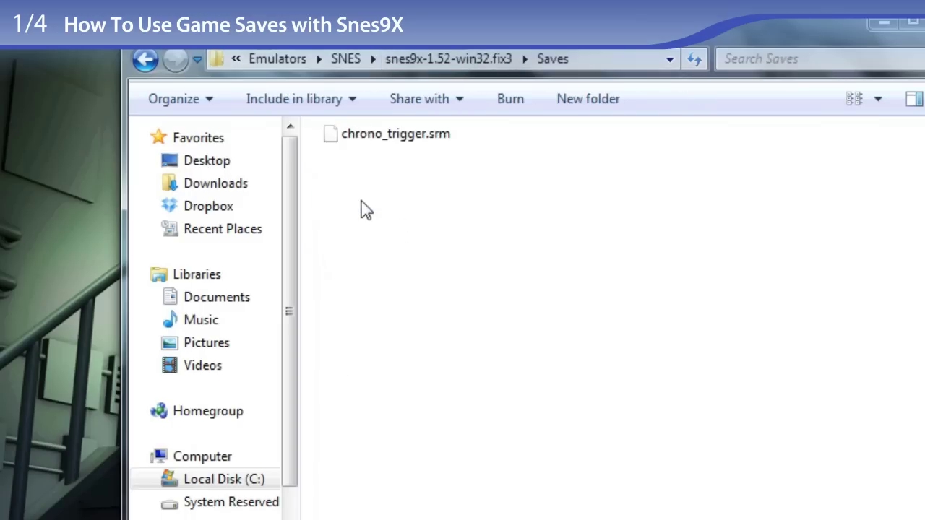
{"action": "right_click", "coordinate": [387, 145]}
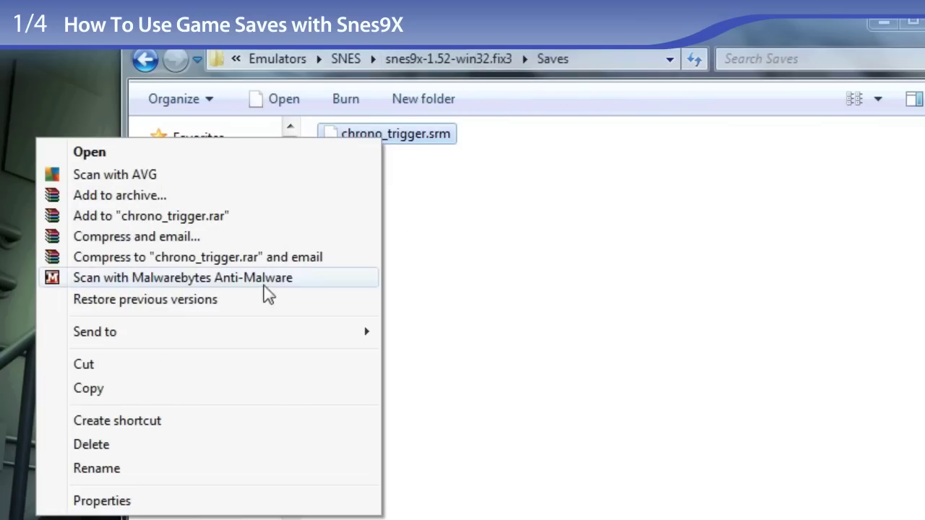
{"action": "left_click", "coordinate": [177, 470]}
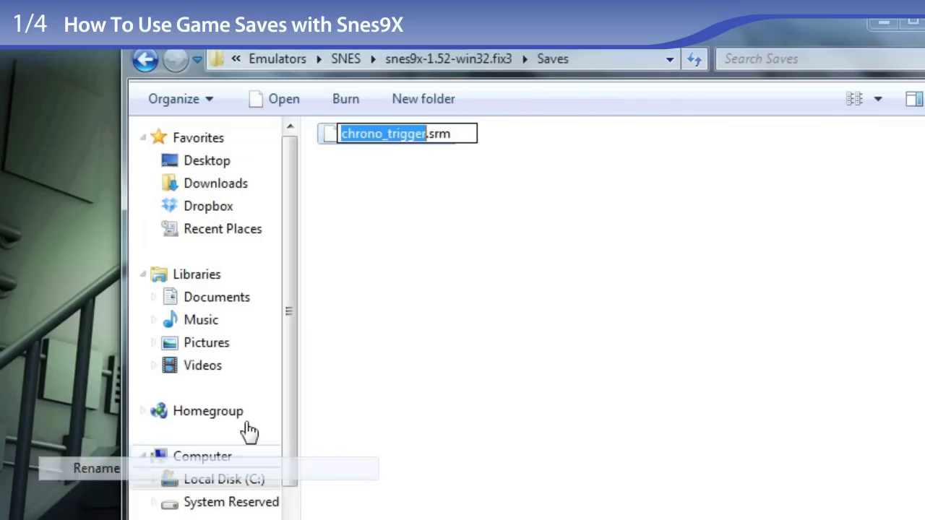
{"action": "right_click", "coordinate": [383, 135]}
{"action": "left_click", "coordinate": [309, 230]}
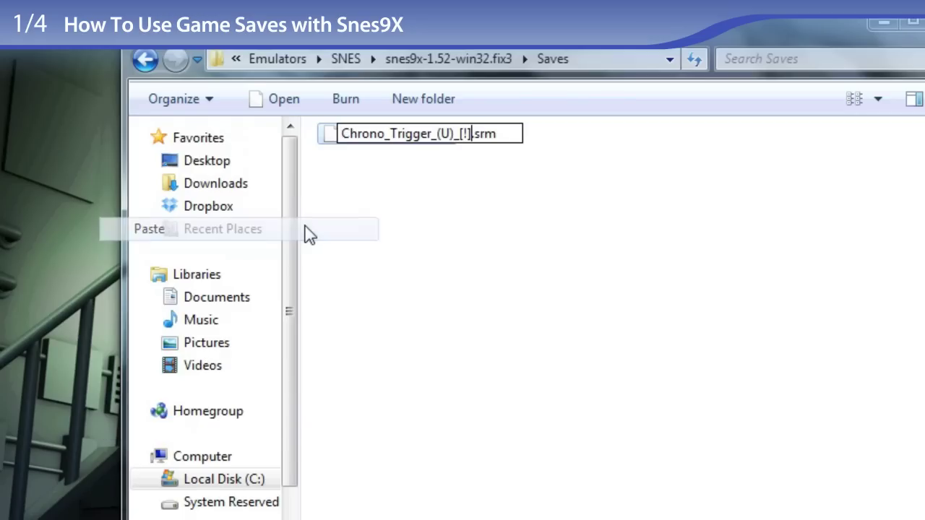
{"action": "left_click", "coordinate": [465, 187]}
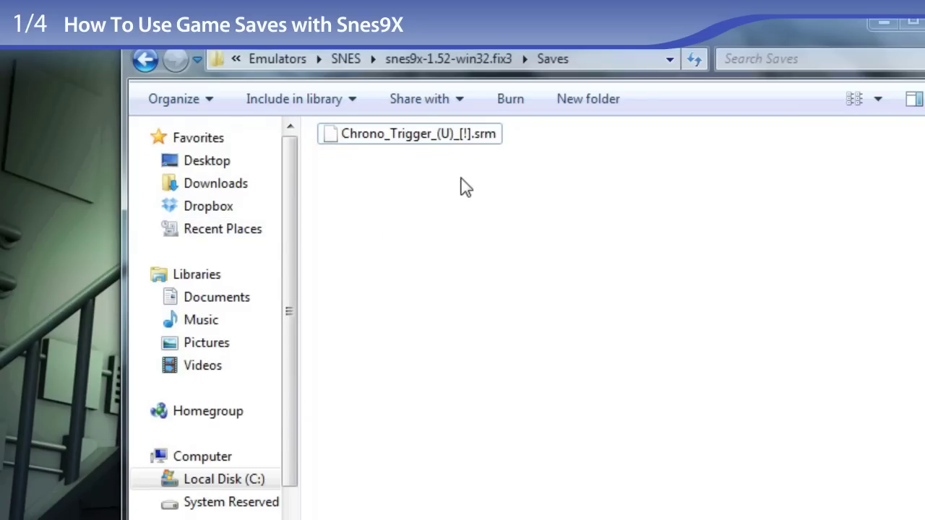
Step: Launch snes9x.exe from the snes9x-1.52-win32.fix3 folder and load the game Chrono_Trigger_(U)_[!].zip
{"action": "left_click", "coordinate": [462, 66]}
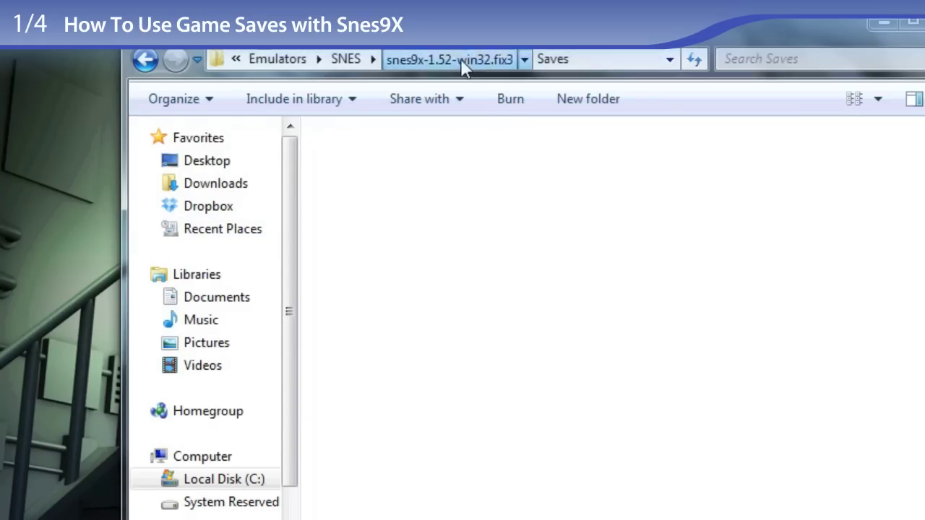
{"action": "left_click", "coordinate": [515, 295]}
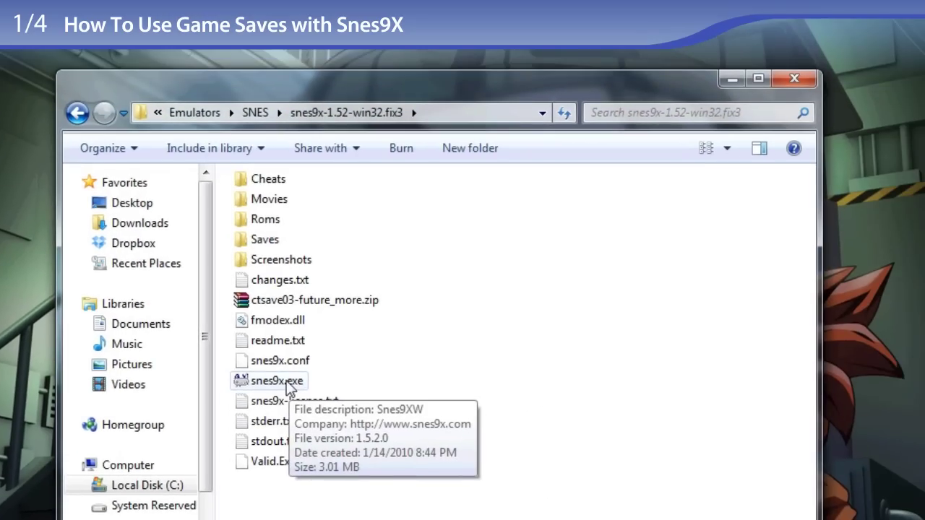
{"action": "double_click", "coordinate": [289, 384]}
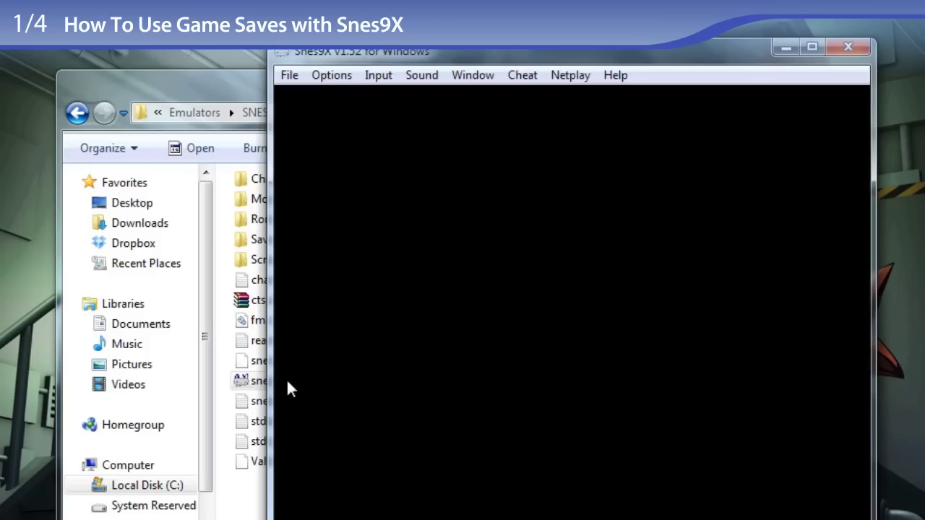
{"action": "left_click", "coordinate": [290, 76]}
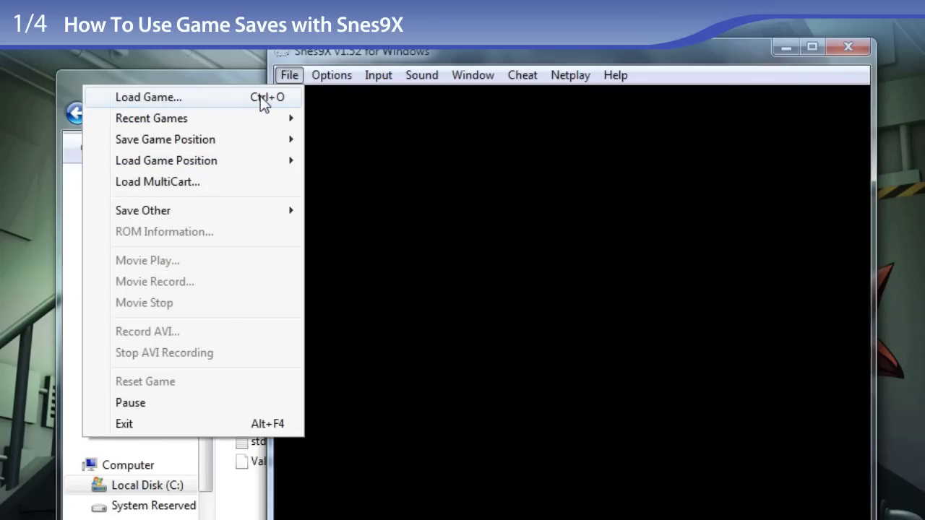
{"action": "left_click", "coordinate": [260, 96]}
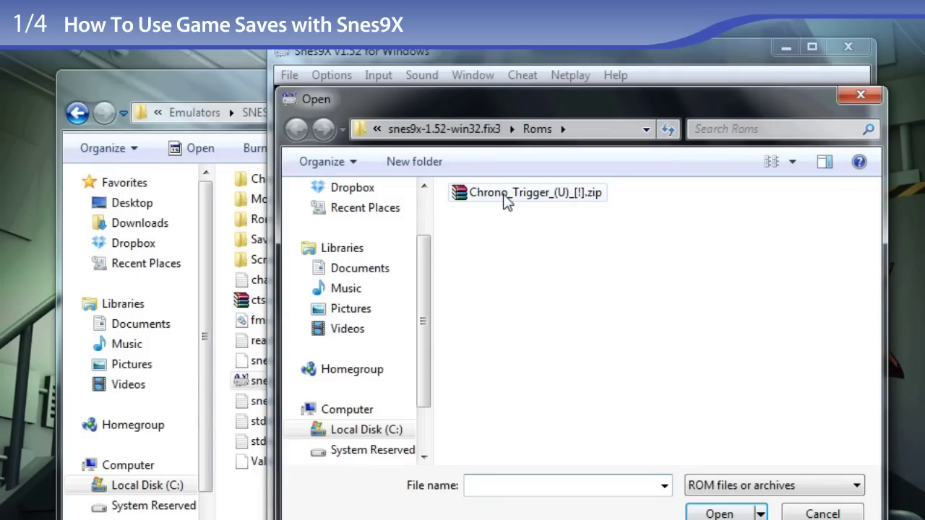
{"action": "double_click", "coordinate": [505, 194]}
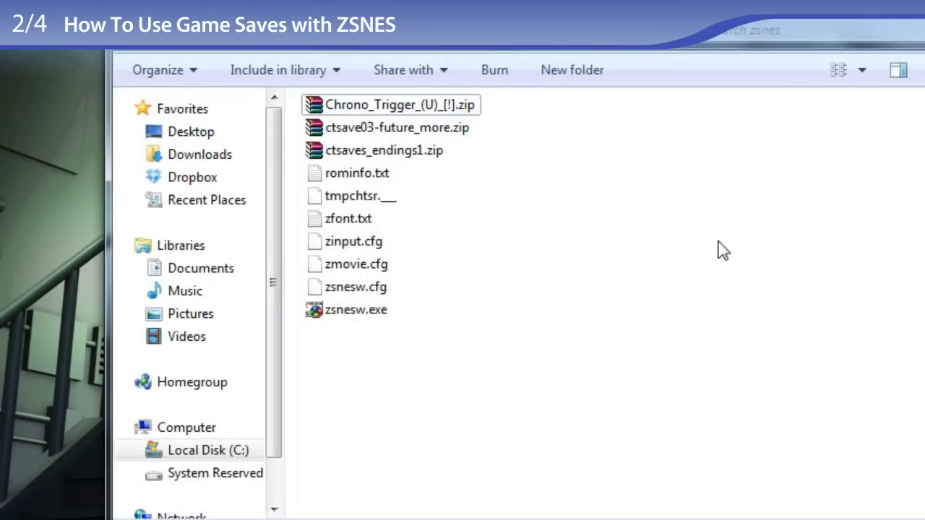
Step: Extract chrono_trigger.srm from ctsave03-future_more.zip into the zsnes folder and close the archive
{"action": "left_click", "coordinate": [462, 112]}
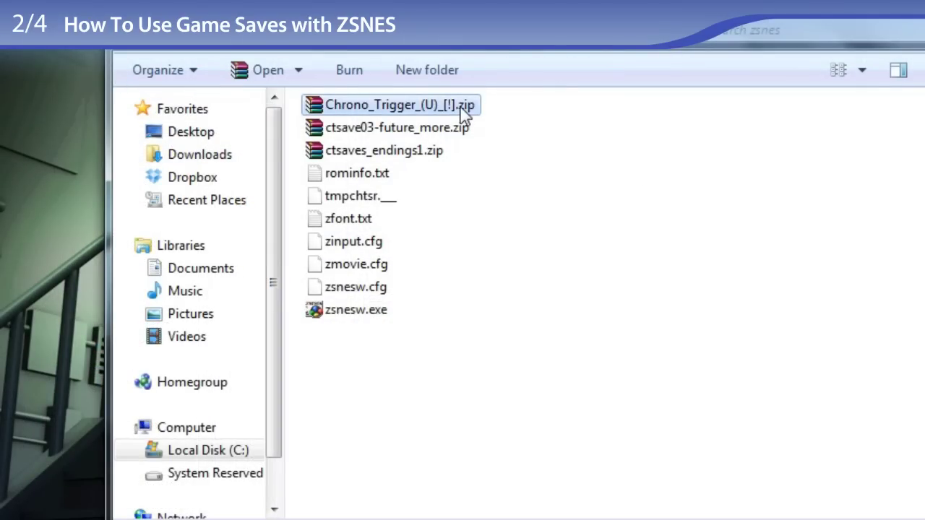
{"action": "left_click", "coordinate": [448, 131]}
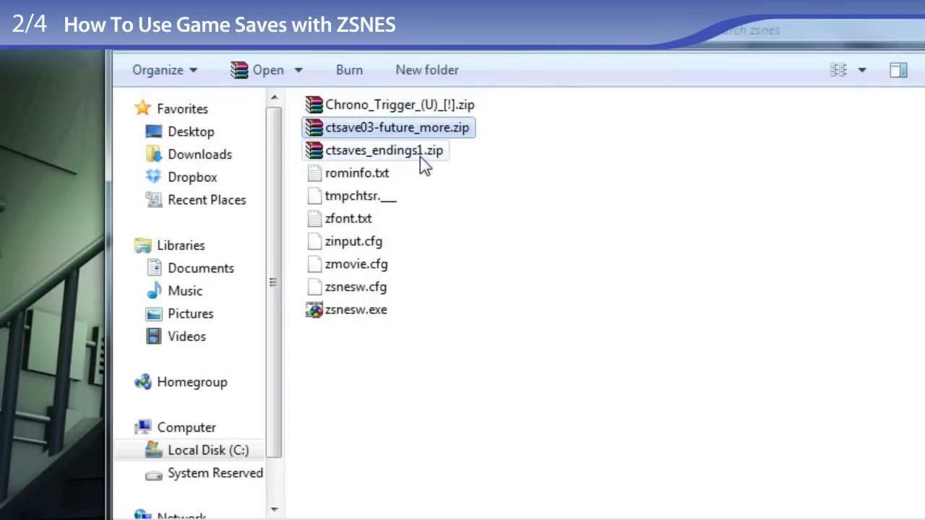
{"action": "left_click", "coordinate": [425, 161]}
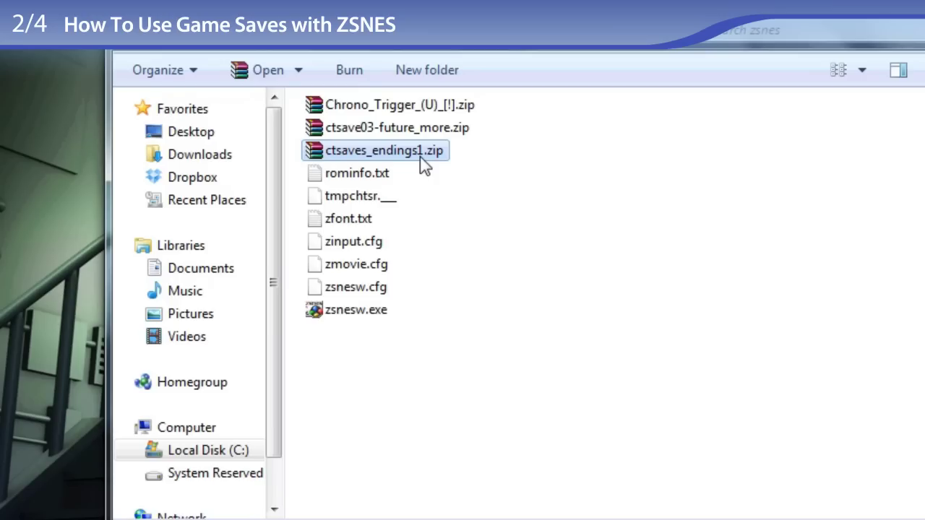
{"action": "left_click", "coordinate": [458, 138]}
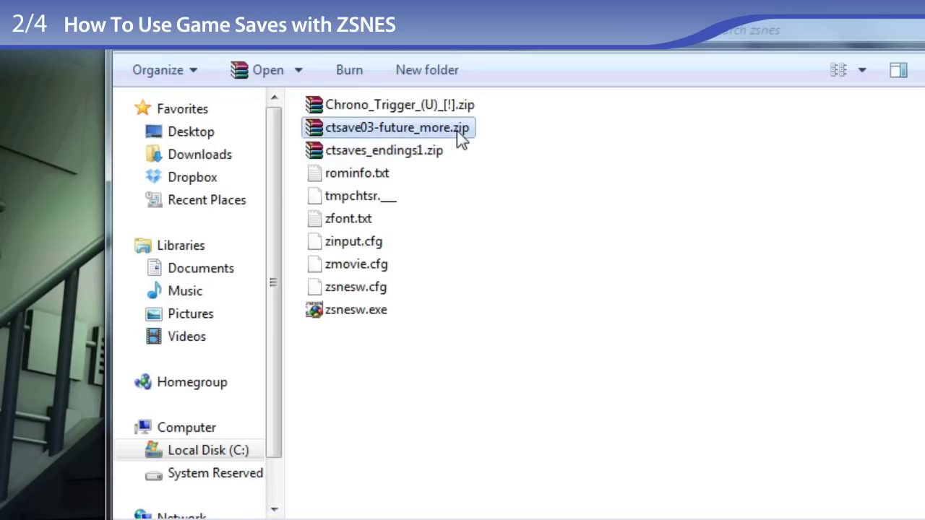
{"action": "double_click", "coordinate": [460, 139]}
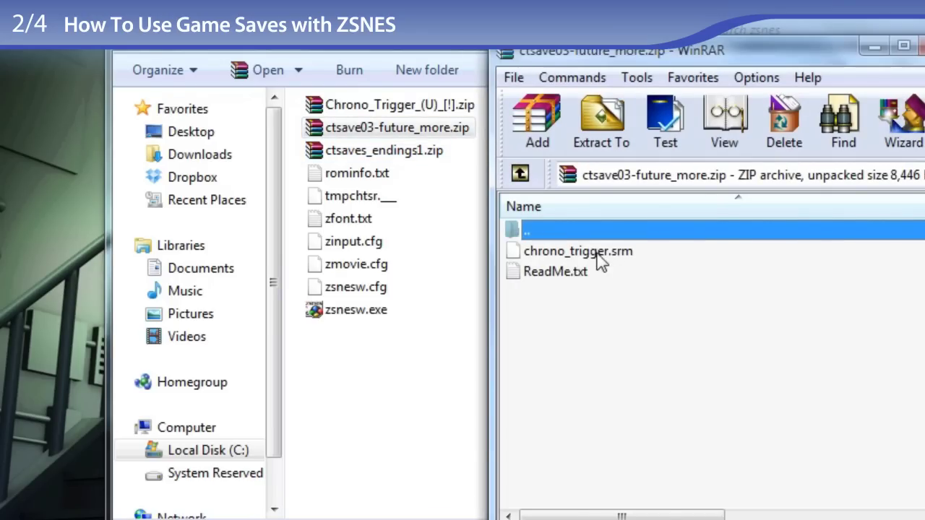
{"action": "left_click_drag", "start_coordinate": [594, 258], "coordinate": [417, 370]}
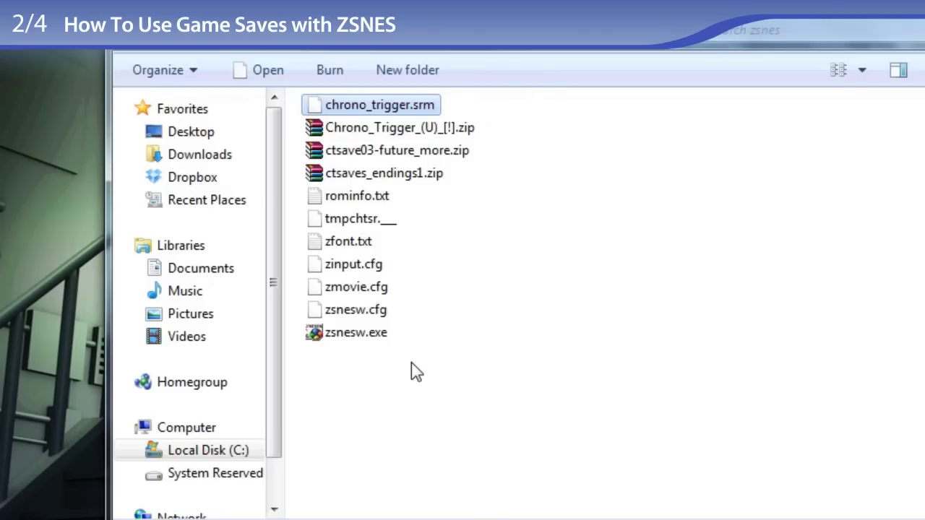
{"action": "key", "text": "alt+Tab"}
{"action": "key", "text": "alt+F4"}
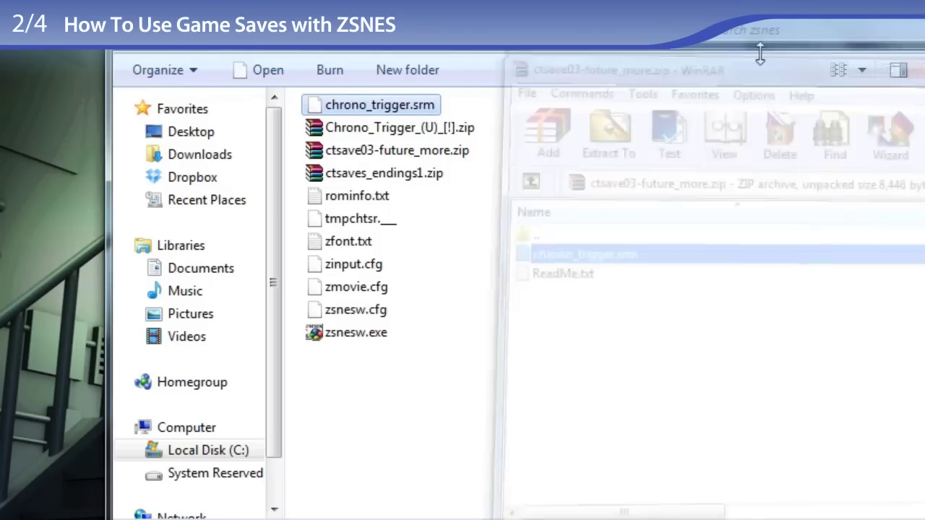
Step: Copy the name of the Chrono_Trigger_(U)_[!].zip ROM in the zsnes folder, without its extension
{"action": "right_click", "coordinate": [440, 130]}
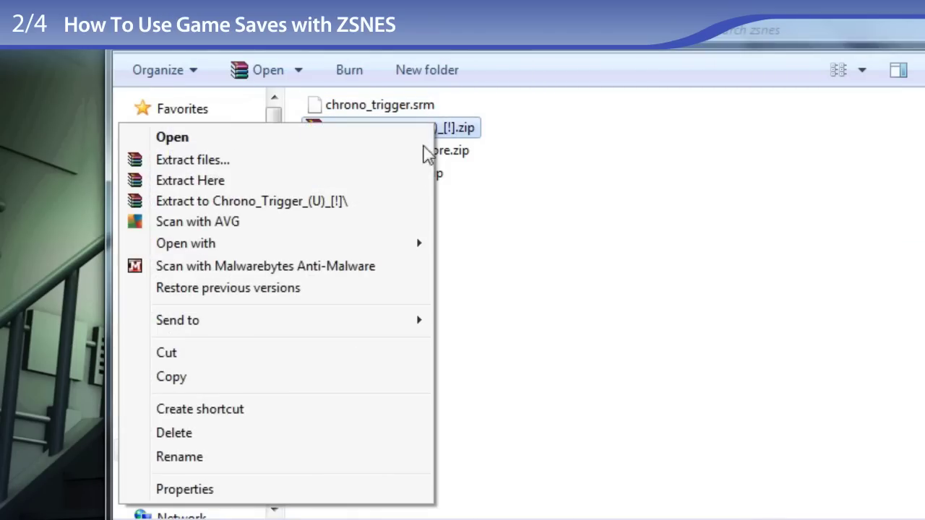
{"action": "left_click", "coordinate": [256, 459]}
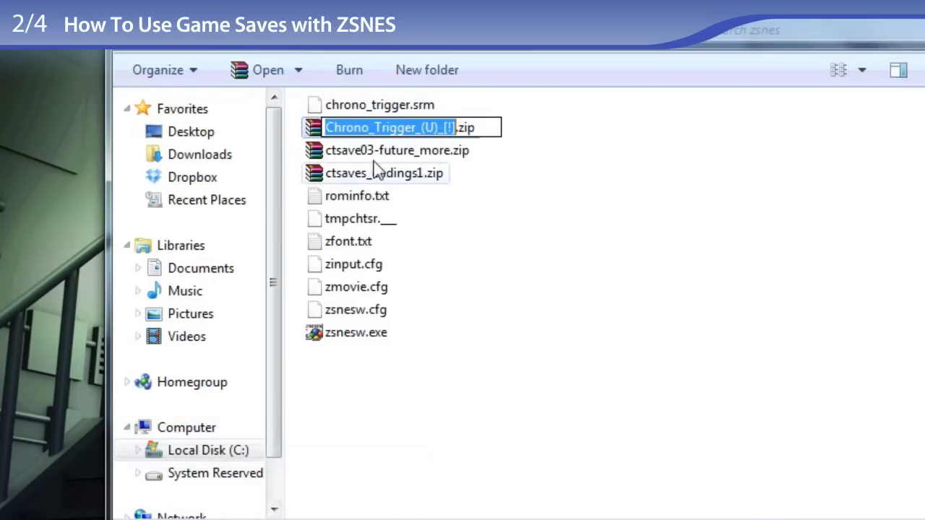
{"action": "right_click", "coordinate": [402, 127]}
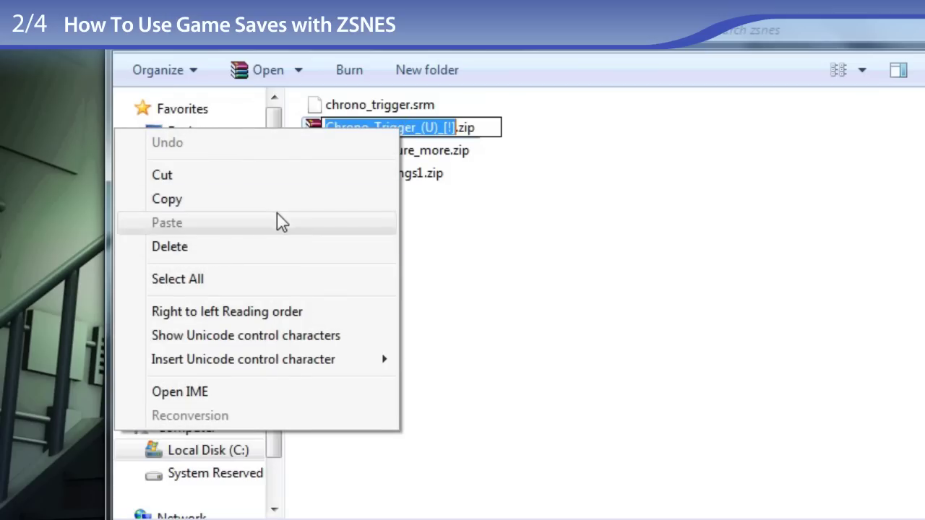
{"action": "left_click", "coordinate": [277, 199]}
Step: Rename chrono_trigger.srm in the zsnes folder to Chrono_Trigger_(U)_[!].srm using the copied ROM name
{"action": "right_click", "coordinate": [365, 107]}
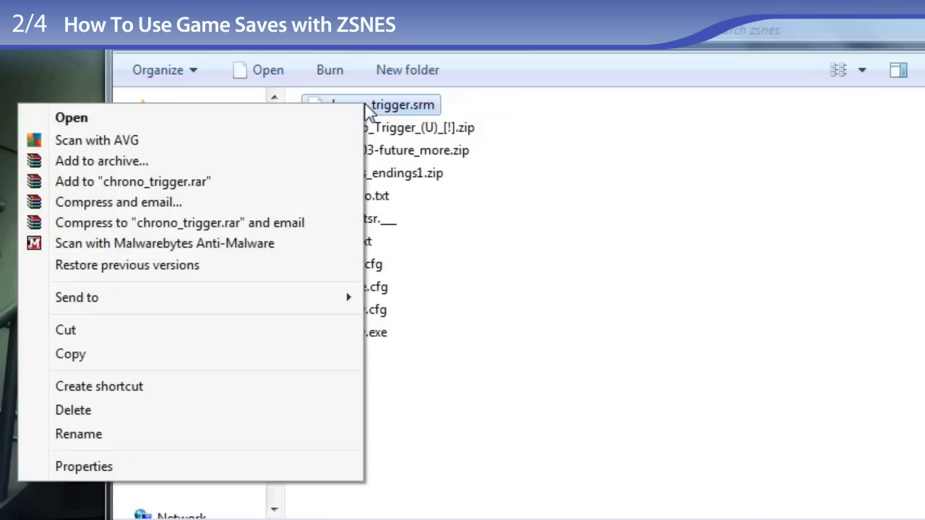
{"action": "left_click", "coordinate": [154, 435]}
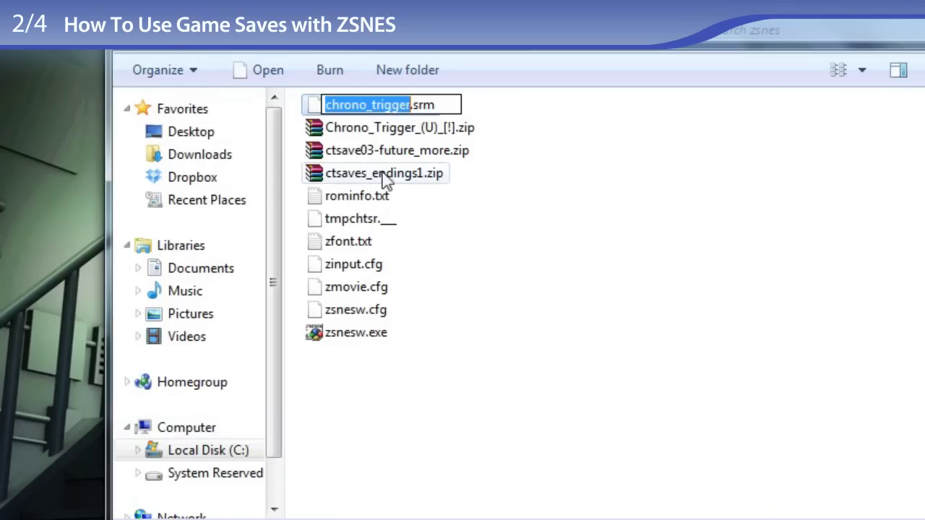
{"action": "right_click", "coordinate": [379, 114]}
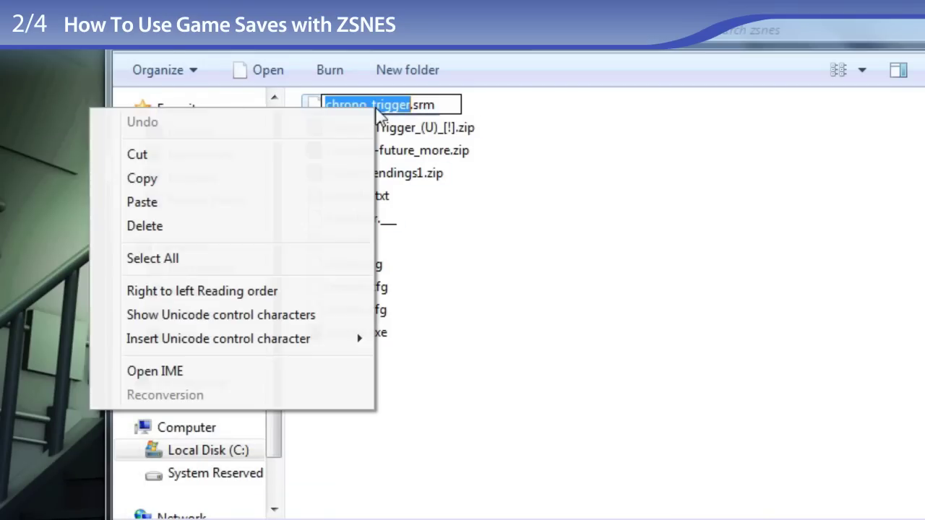
{"action": "left_click", "coordinate": [287, 218]}
{"action": "left_click", "coordinate": [526, 129]}
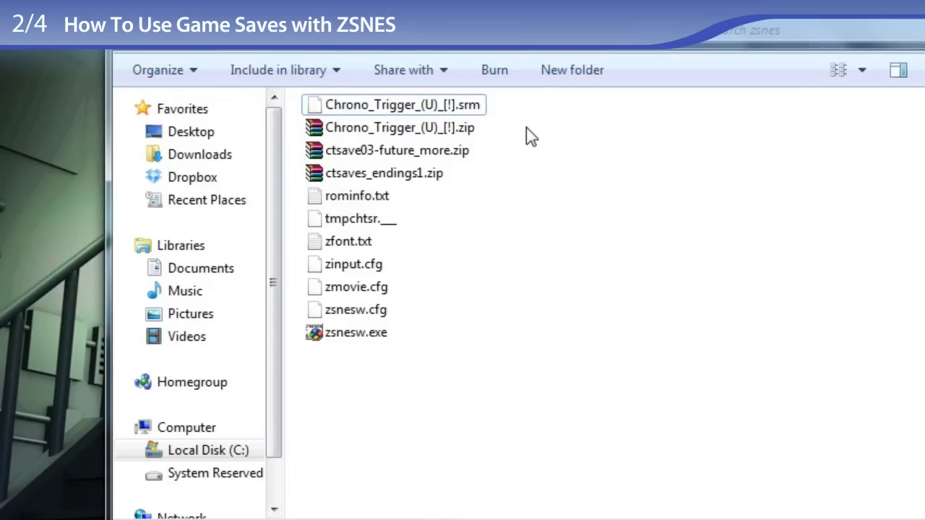
{"action": "left_click", "coordinate": [432, 136]}
{"action": "left_click", "coordinate": [429, 110]}
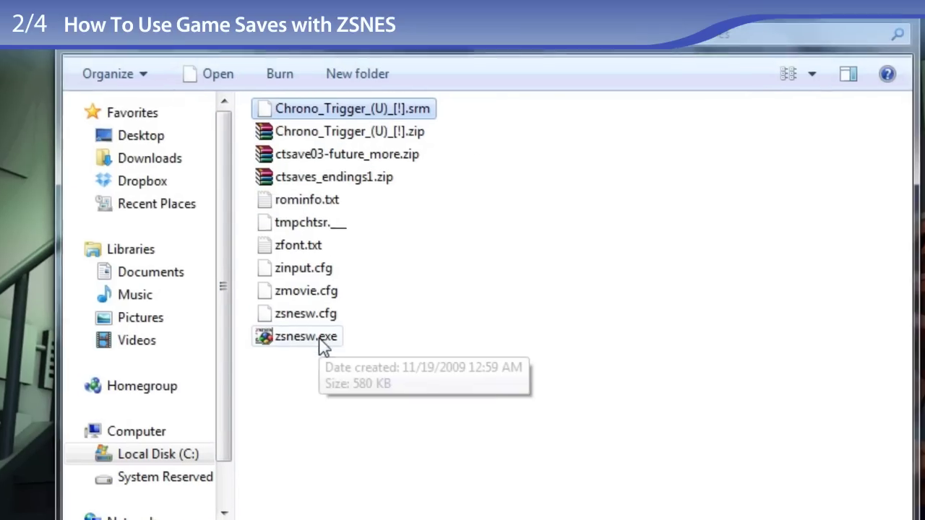
Step: Launch zsnesw.exe from the zsnes folder and load the Chrono_Trigger_(U)_[!].zip game
{"action": "double_click", "coordinate": [235, 352]}
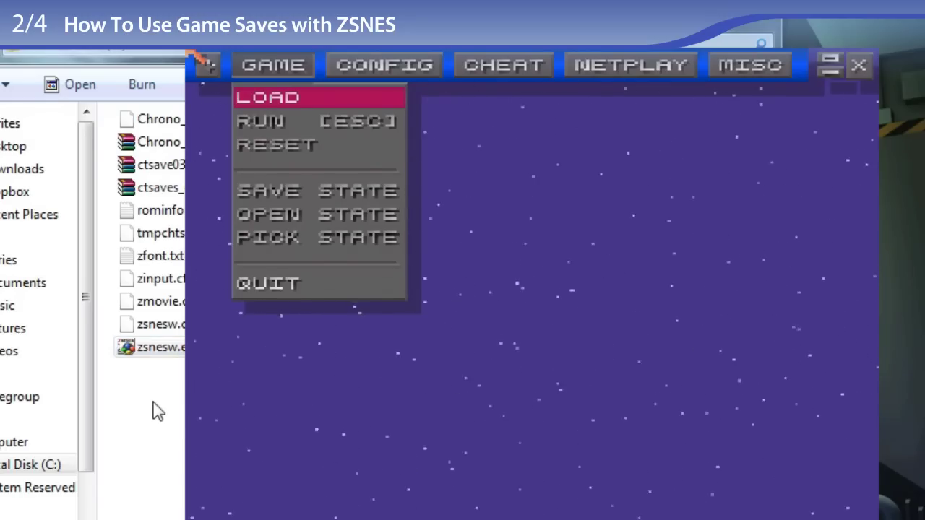
{"action": "key", "text": "Return"}
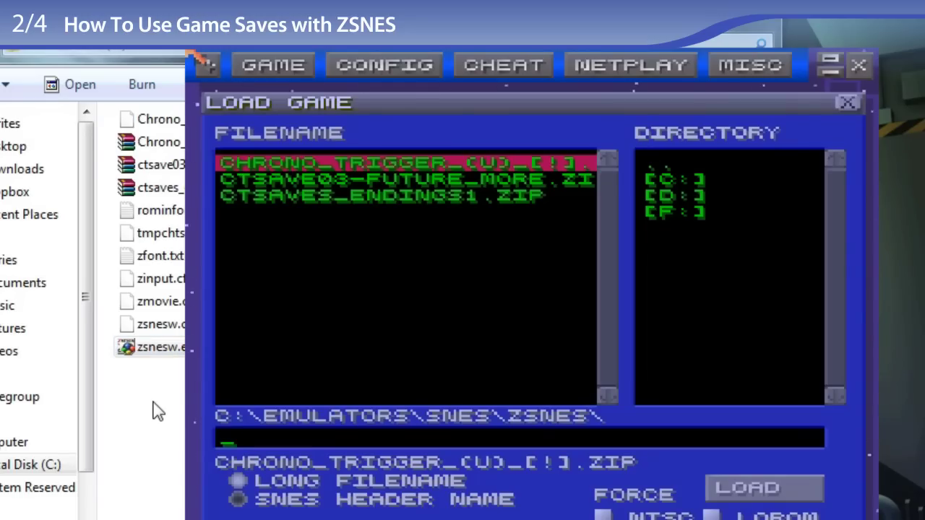
{"action": "key", "text": "Return"}
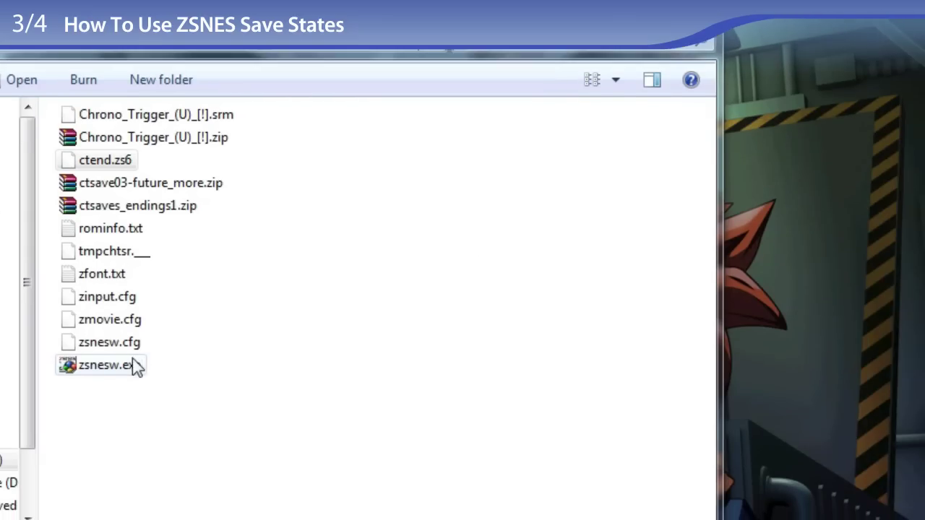
Step: Start ZSNES again from zsnesw.exe and load the Chrono_Trigger_(U)_[!].zip ROM
{"action": "double_click", "coordinate": [130, 366]}
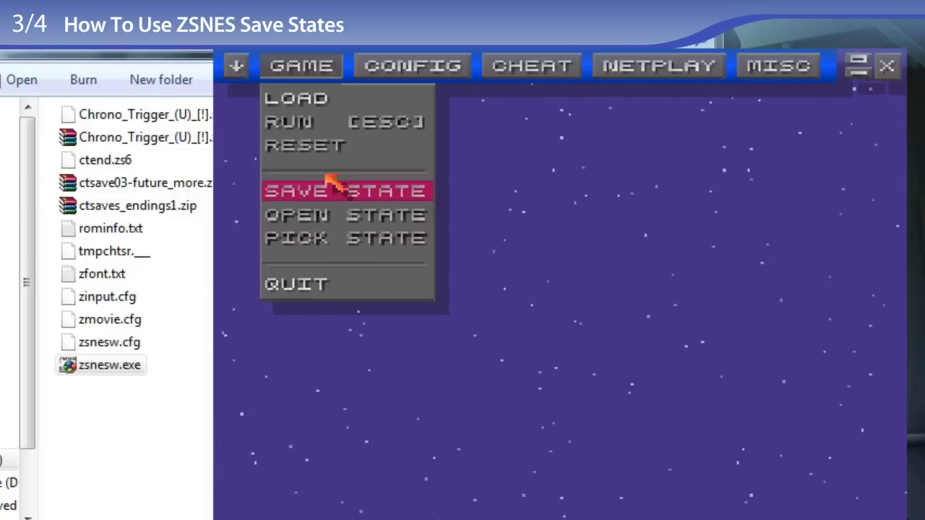
{"action": "left_click", "coordinate": [342, 101]}
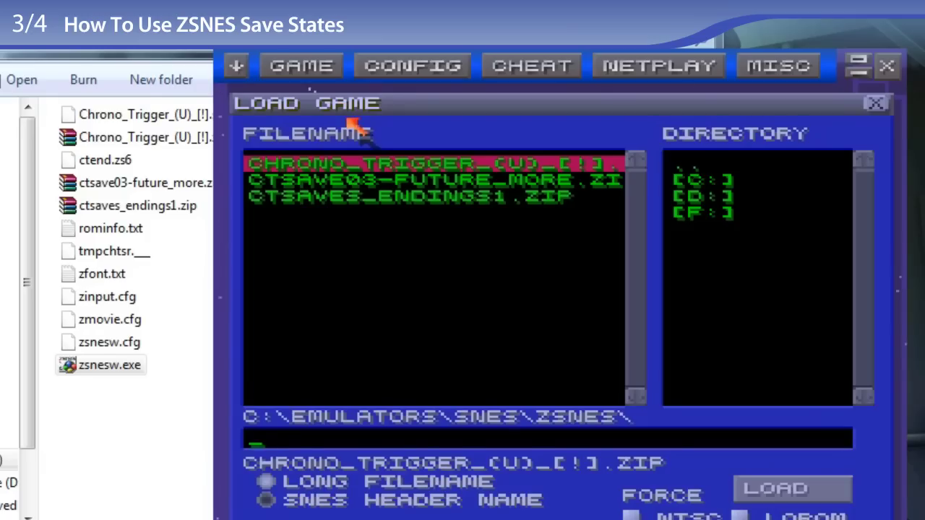
{"action": "double_click", "coordinate": [371, 162]}
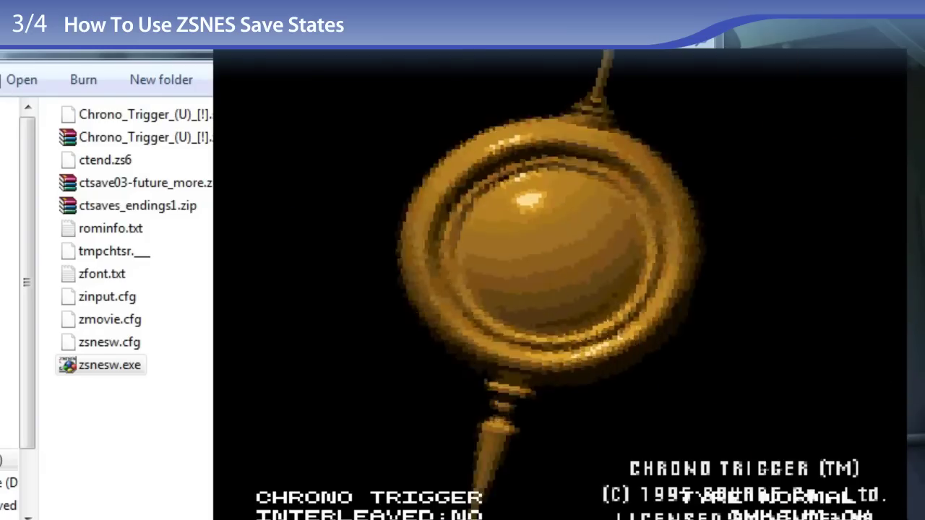
Step: Pause the game, view the available save state slots without changing the selection, and quit ZSNES
{"action": "key", "text": "Escape"}
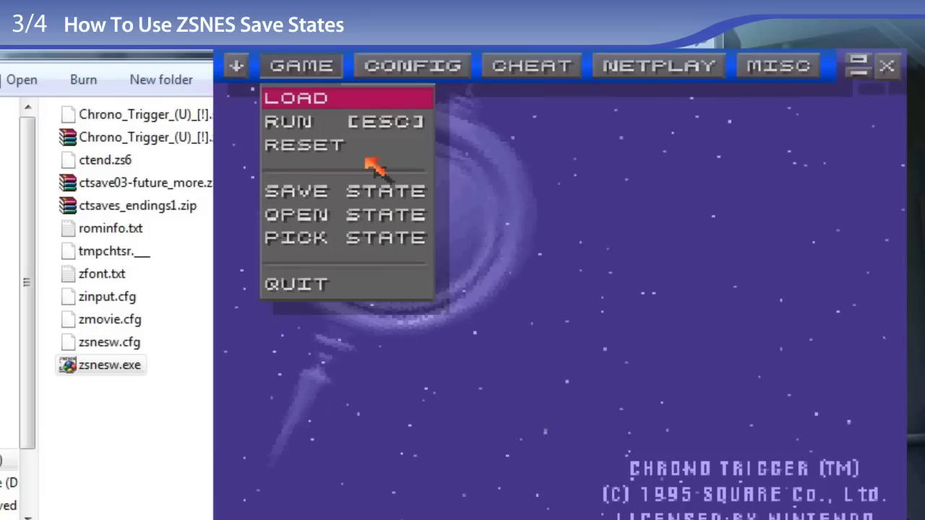
{"action": "left_click", "coordinate": [346, 247]}
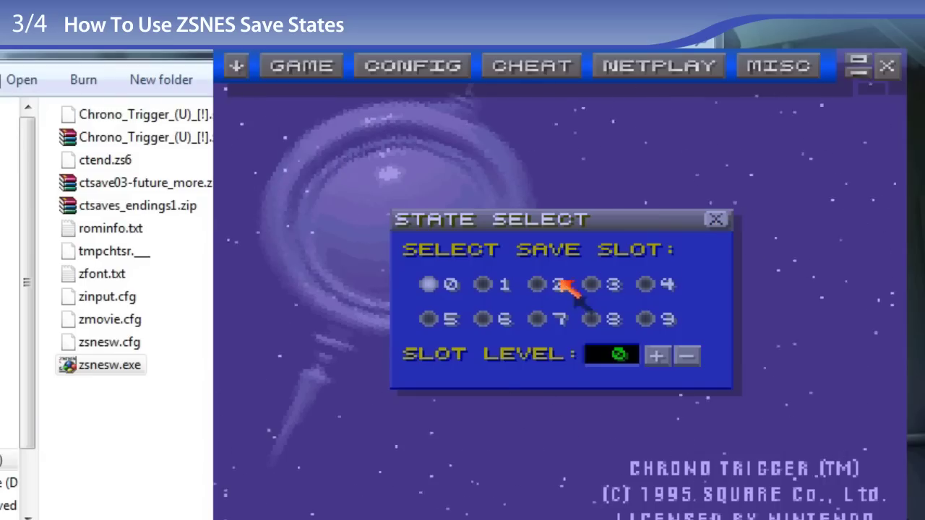
{"action": "left_click", "coordinate": [717, 219]}
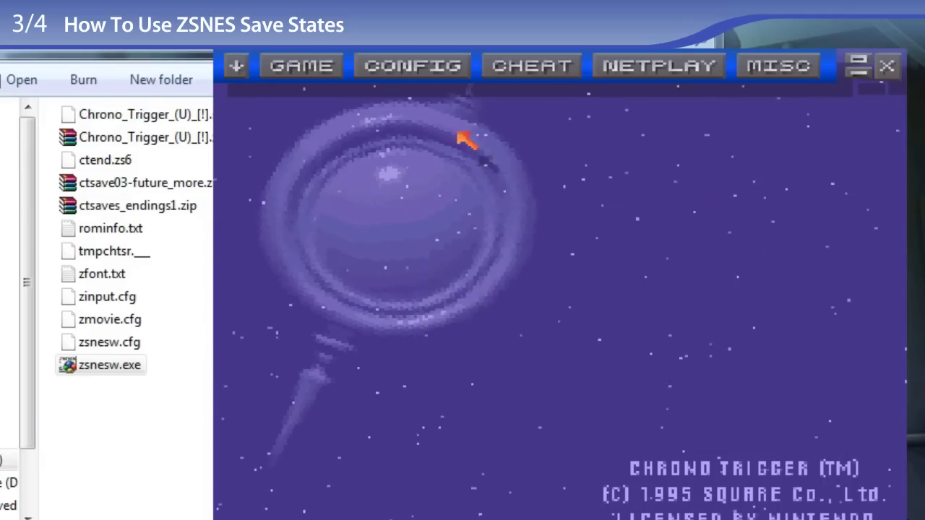
{"action": "left_click", "coordinate": [301, 67]}
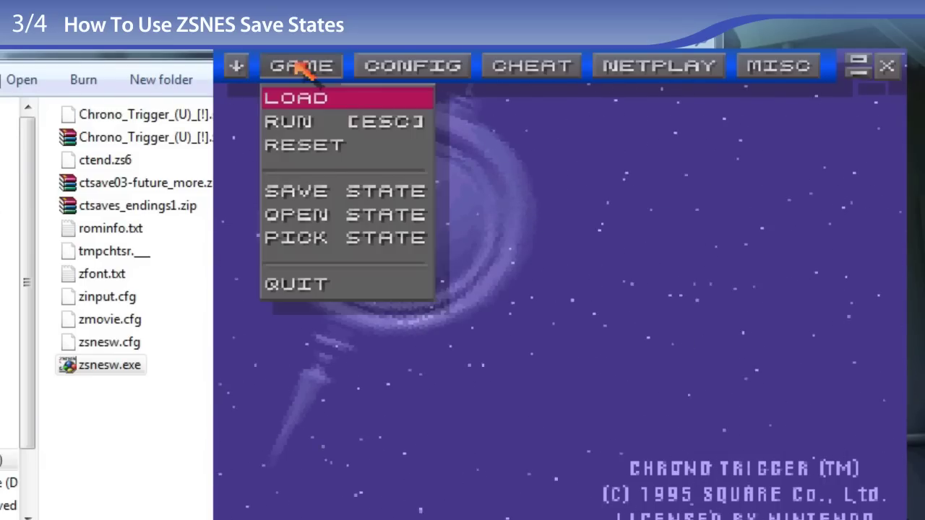
{"action": "left_click", "coordinate": [323, 284]}
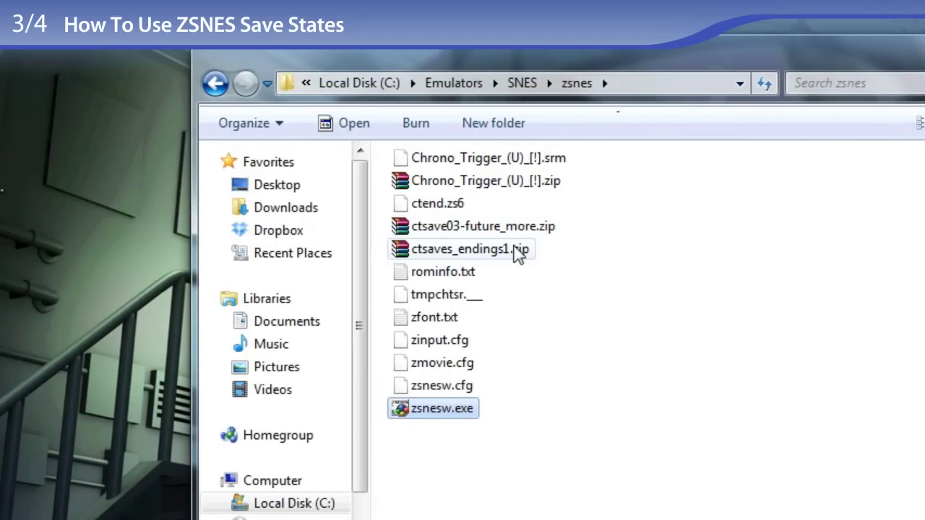
Step: Compare the save state file extensions inside ctsaves_endings1.zip with the slot diagram in zsnes_states.jpg, and close the archive
{"action": "double_click", "coordinate": [526, 253]}
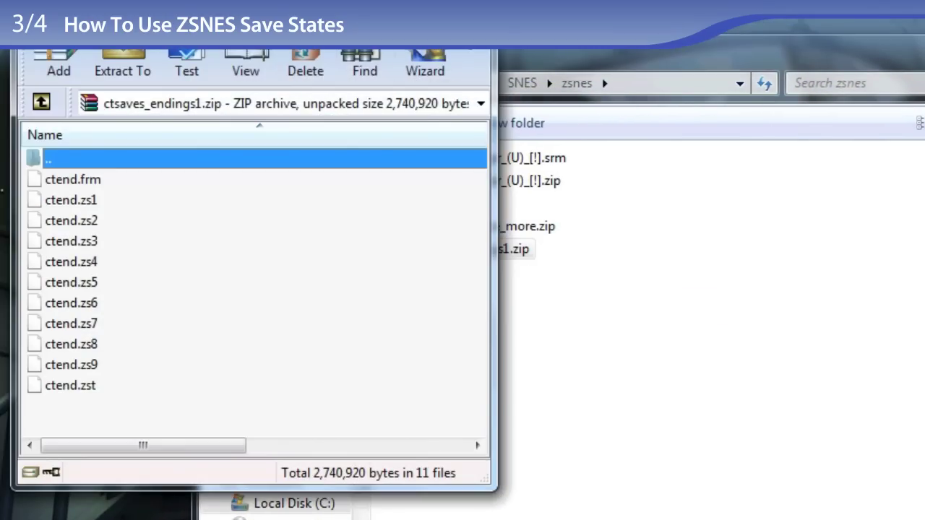
{"action": "left_click_drag", "start_coordinate": [347, 2], "coordinate": [415, 70]}
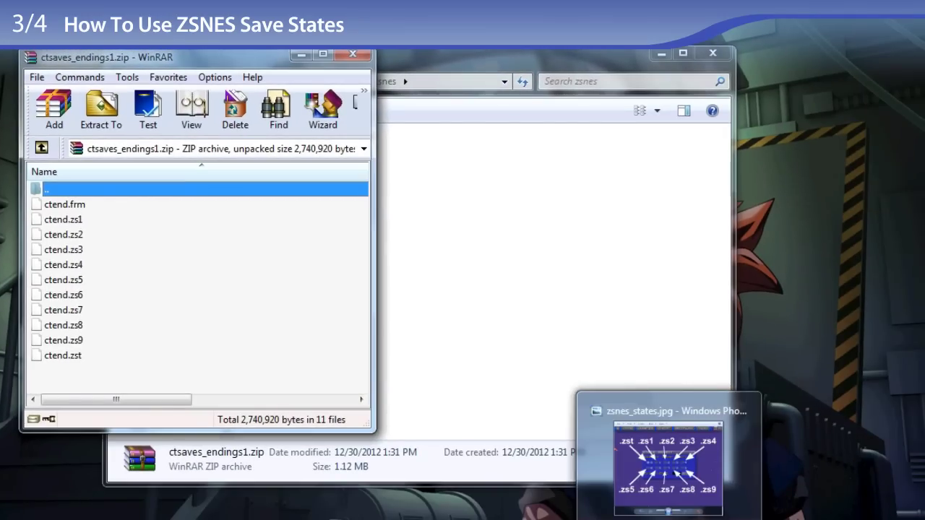
{"action": "left_click", "coordinate": [668, 462]}
{"action": "left_click_drag", "start_coordinate": [594, 66], "coordinate": [597, 49]}
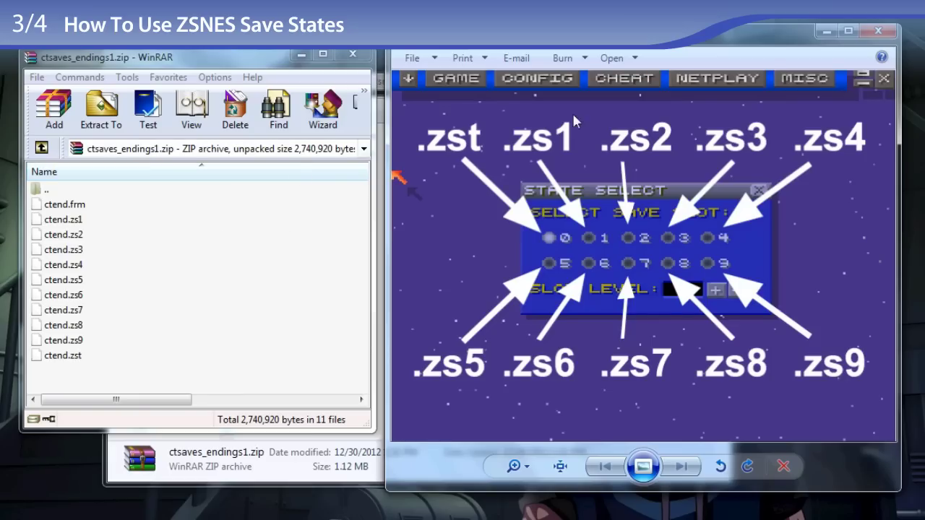
{"action": "left_click", "coordinate": [826, 30]}
{"action": "left_click_drag", "start_coordinate": [240, 58], "coordinate": [646, 97]}
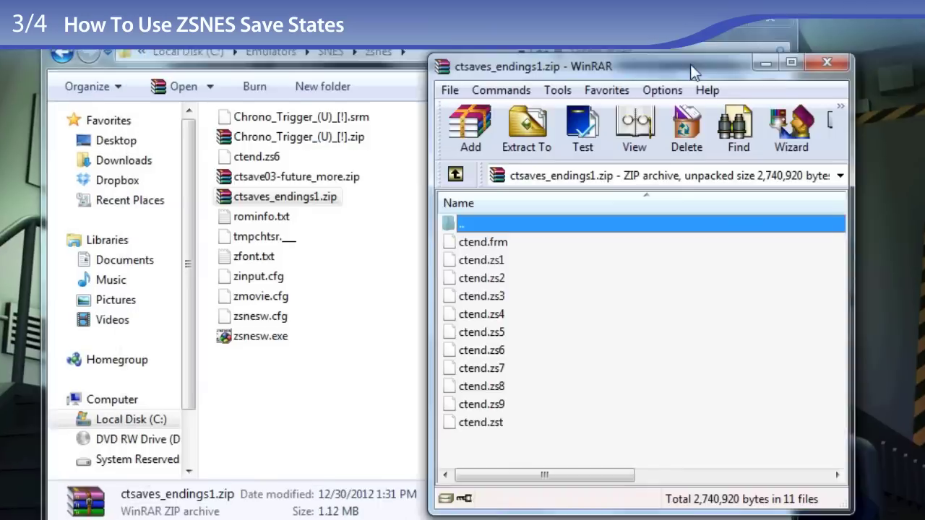
{"action": "left_click_drag", "start_coordinate": [692, 72], "coordinate": [802, 65]}
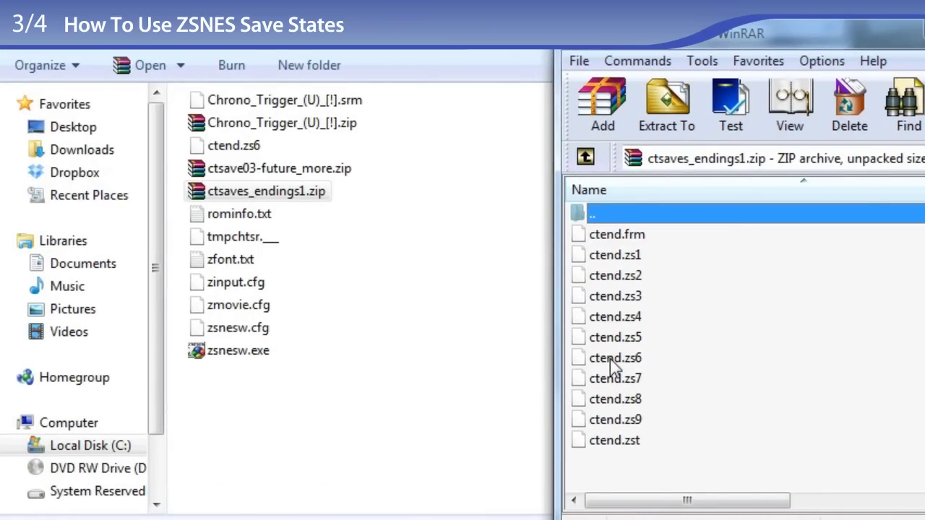
{"action": "key", "text": "alt+F4"}
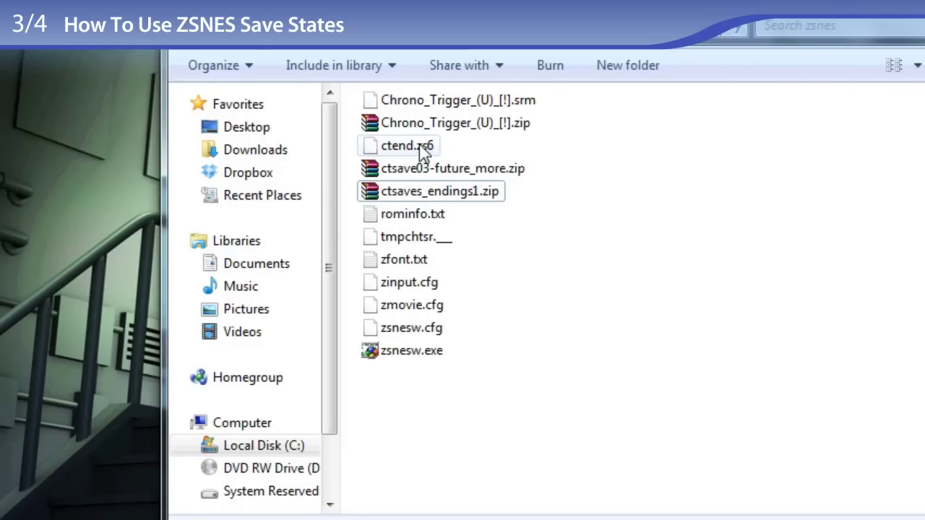
Step: Copy the name of Chrono_Trigger_(U)_[!].srm in the zsnes folder, without its extension
{"action": "right_click", "coordinate": [443, 103]}
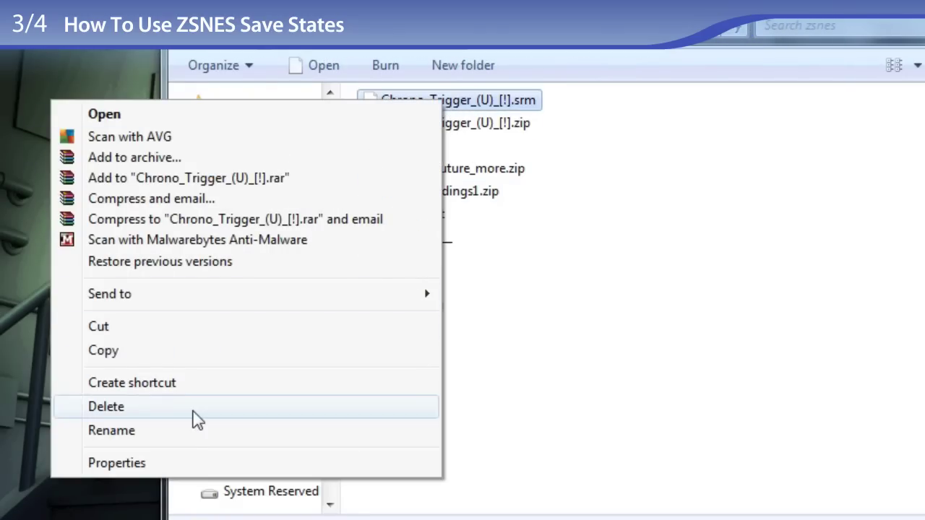
{"action": "left_click", "coordinate": [198, 431]}
{"action": "right_click", "coordinate": [476, 97]}
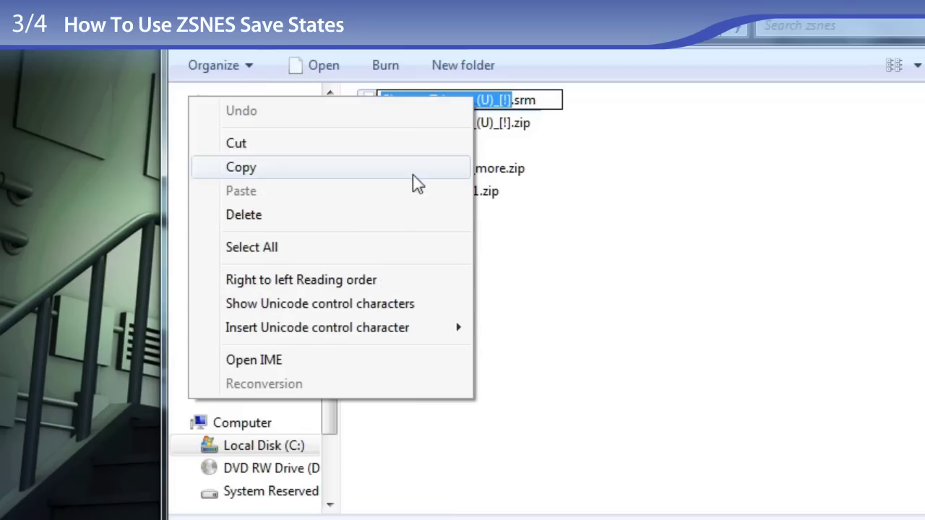
{"action": "left_click", "coordinate": [402, 168]}
Step: Rename ctend.zs6 with the copied ROM name as Chrono_Trigger_(U)_[!].zs6, keeping its .zs6 extension
{"action": "right_click", "coordinate": [414, 152]}
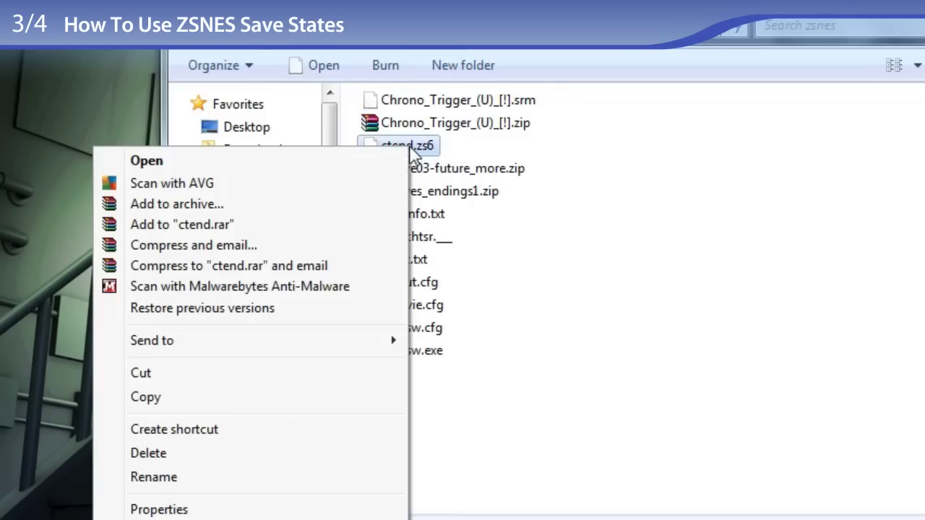
{"action": "left_click", "coordinate": [262, 477]}
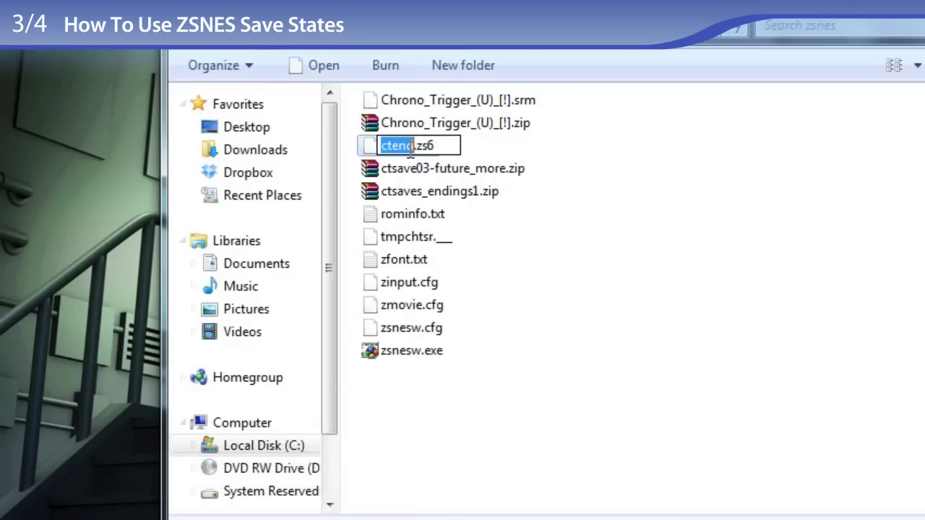
{"action": "right_click", "coordinate": [404, 149]}
{"action": "left_click", "coordinate": [315, 251]}
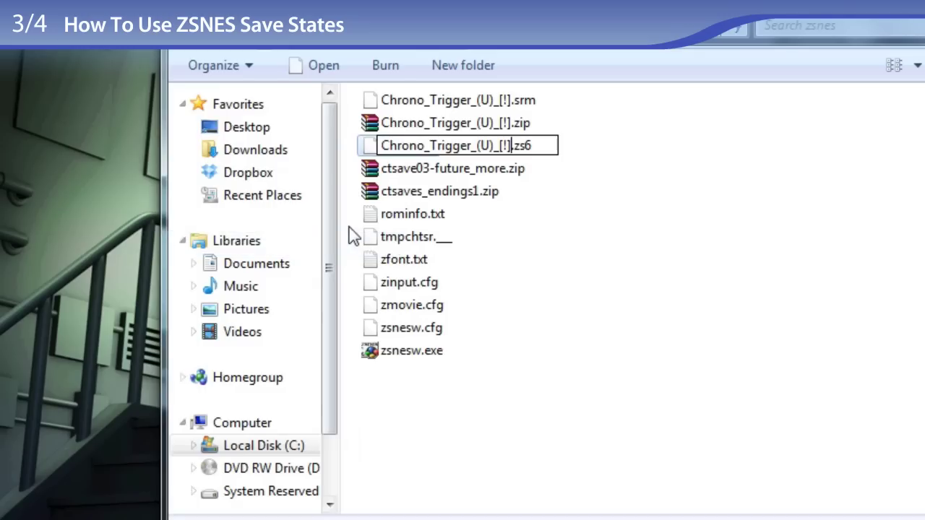
{"action": "left_click", "coordinate": [607, 176]}
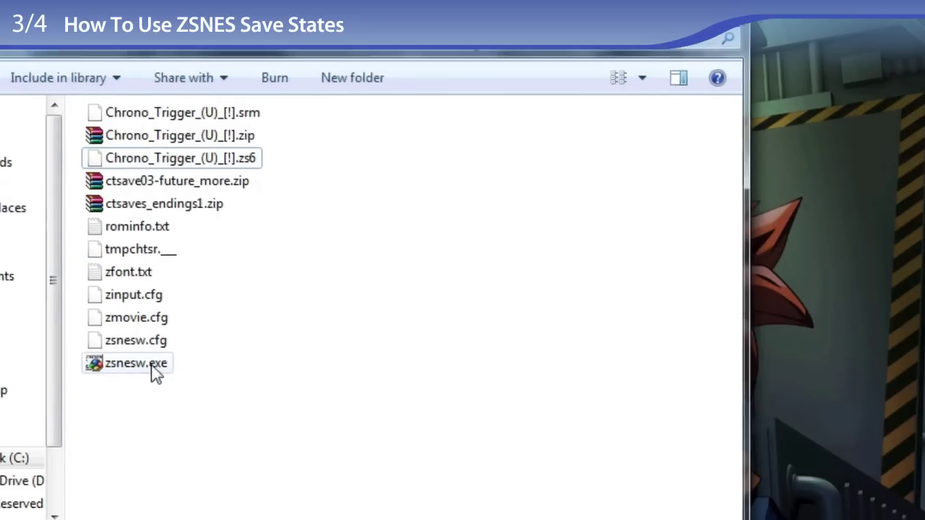
Step: Start ZSNES from zsnesw.exe and load the Chrono Trigger ROM
{"action": "double_click", "coordinate": [107, 367]}
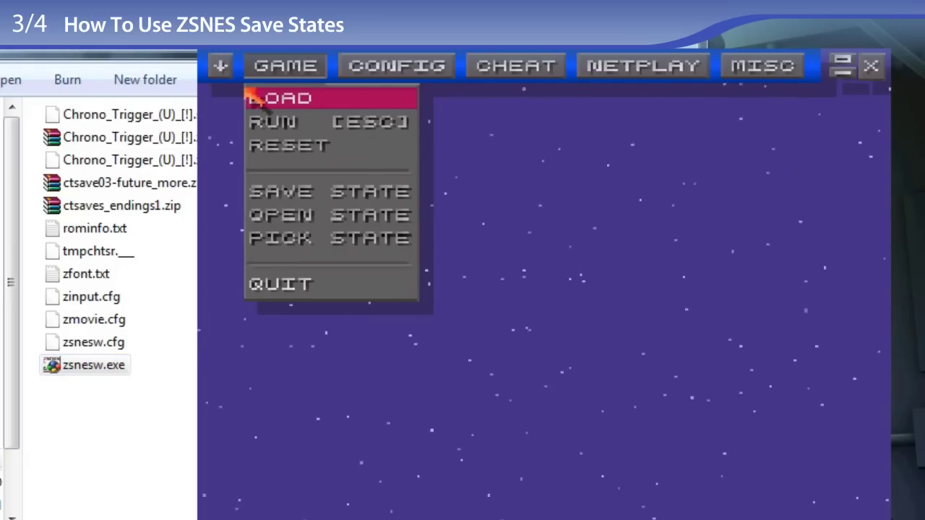
{"action": "left_click", "coordinate": [292, 100]}
{"action": "double_click", "coordinate": [315, 160]}
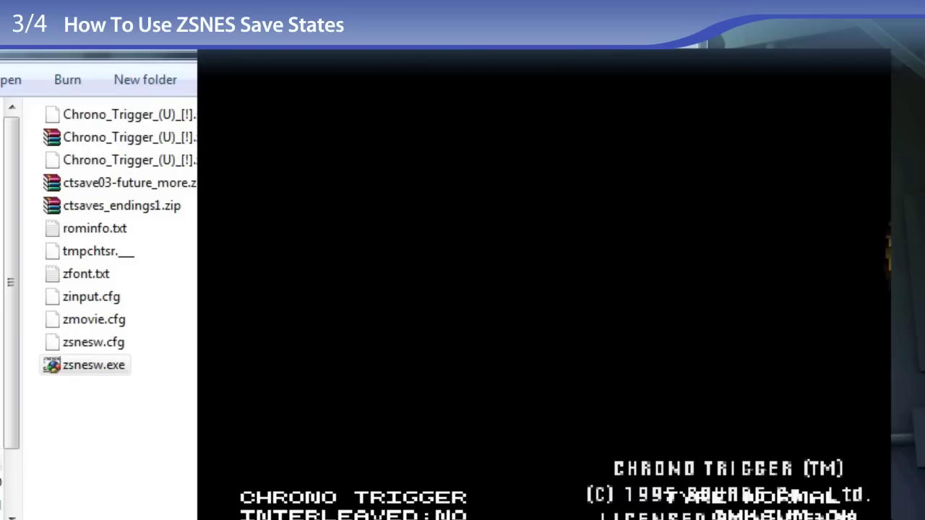
Step: Pause the game and pick save state slot 6
{"action": "key", "text": "Escape"}
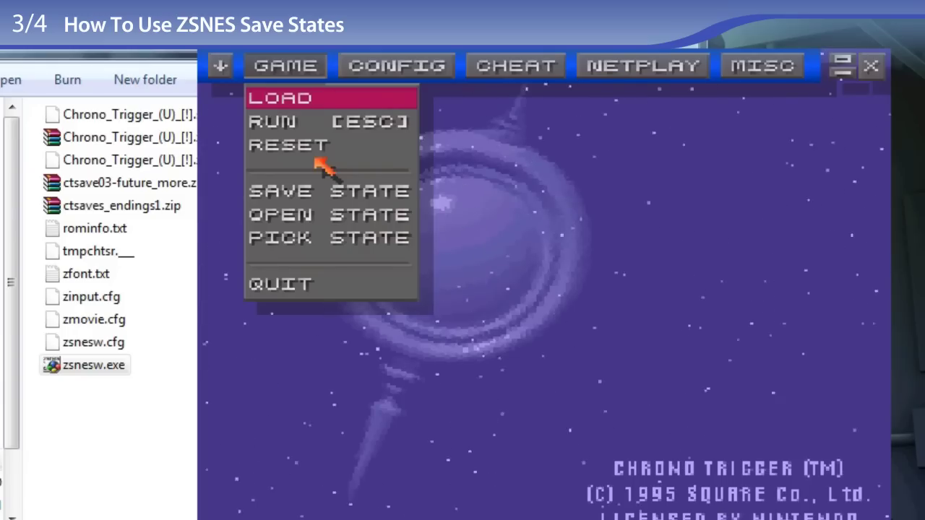
{"action": "left_click", "coordinate": [302, 244]}
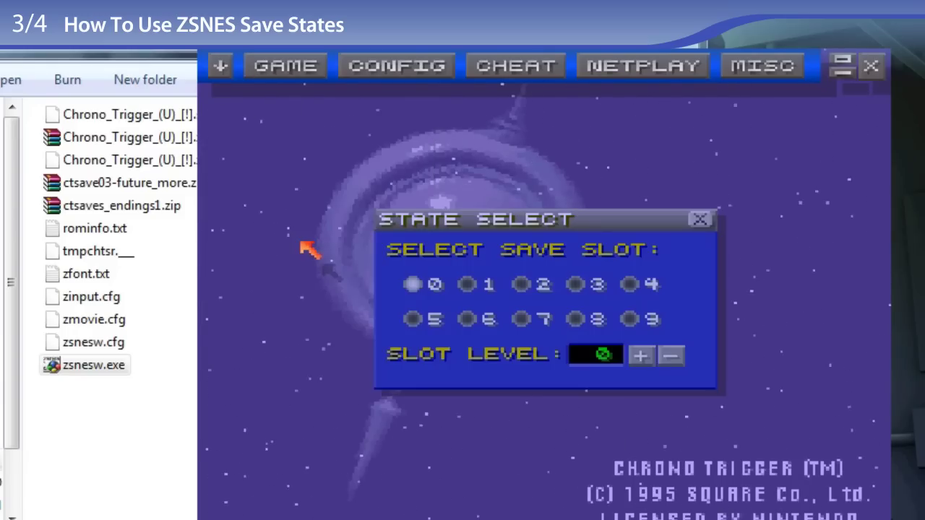
{"action": "left_click", "coordinate": [468, 319]}
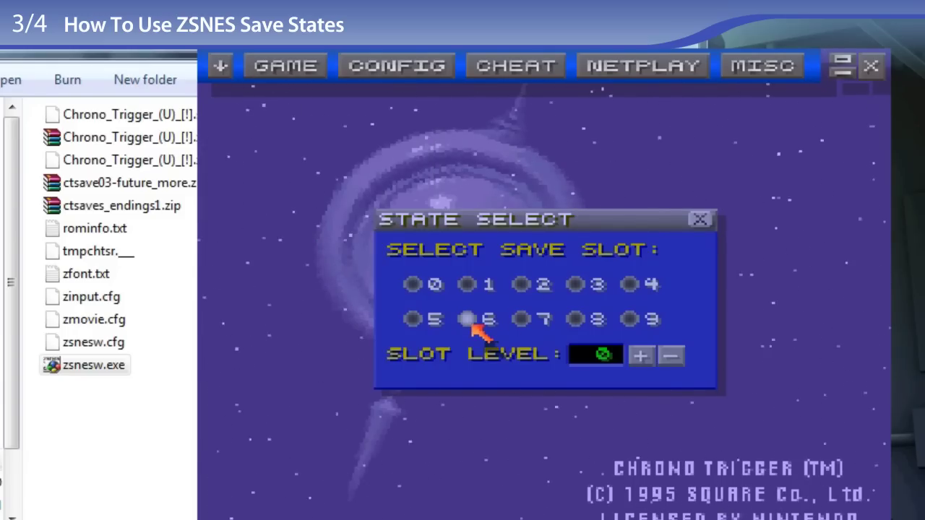
{"action": "left_click", "coordinate": [699, 219]}
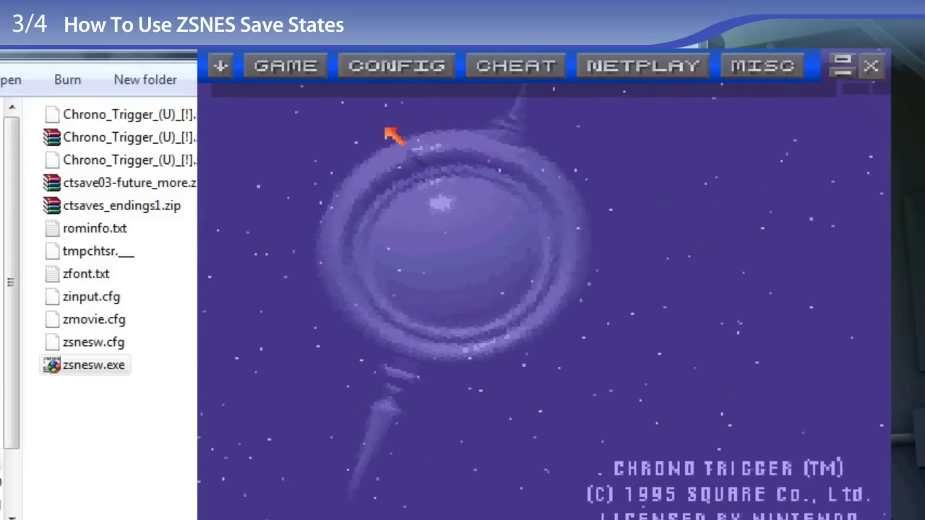
Step: Open the save state from the selected slot and confirm loading it
{"action": "left_click", "coordinate": [293, 65]}
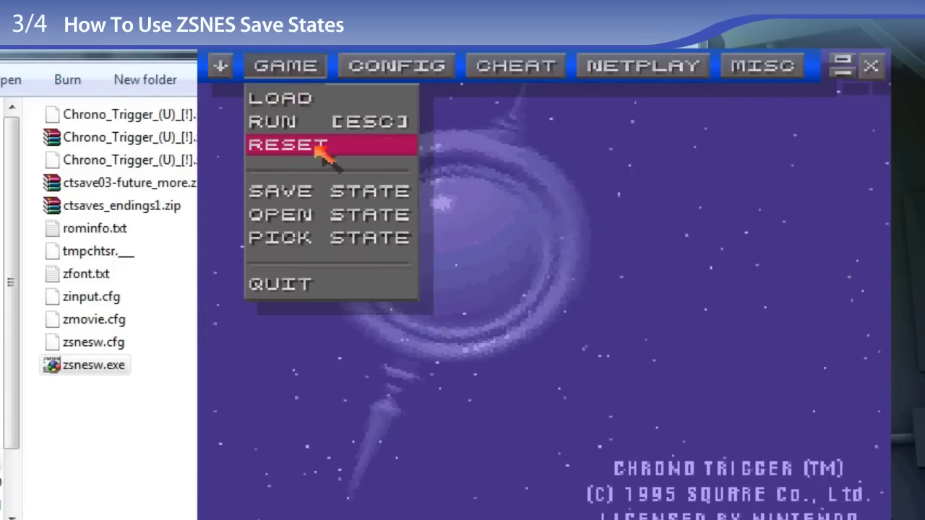
{"action": "left_click", "coordinate": [321, 217]}
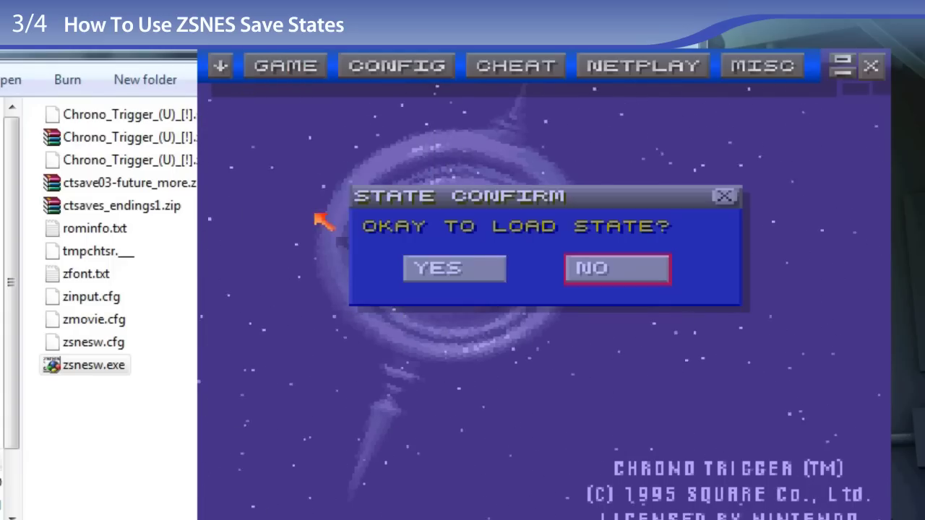
{"action": "left_click", "coordinate": [448, 268]}
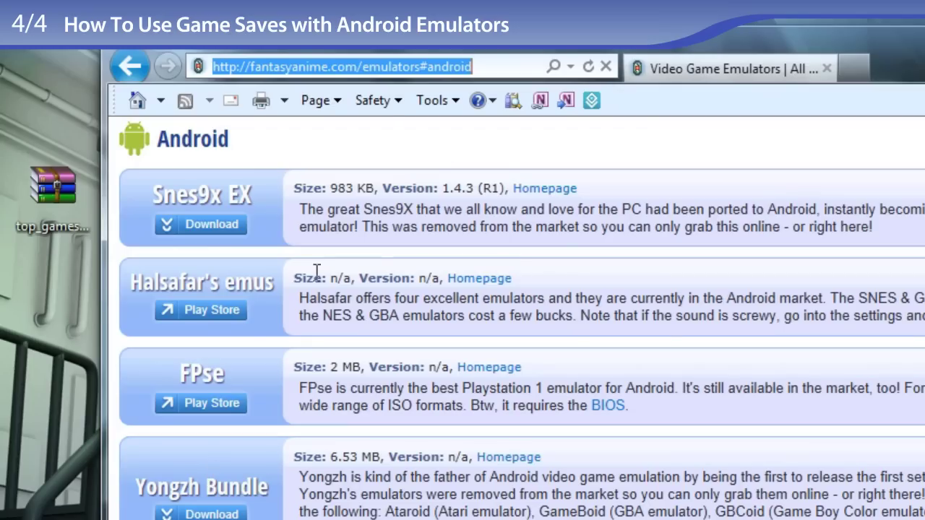
Step: View the Android emulators page address, and locate Tales_of_Phantasia_[T+Eng1.2].sav in the device's SNES ROMs folder
{"action": "left_click", "coordinate": [376, 66]}
{"action": "left_click_drag", "start_coordinate": [483, 67], "coordinate": [211, 66]}
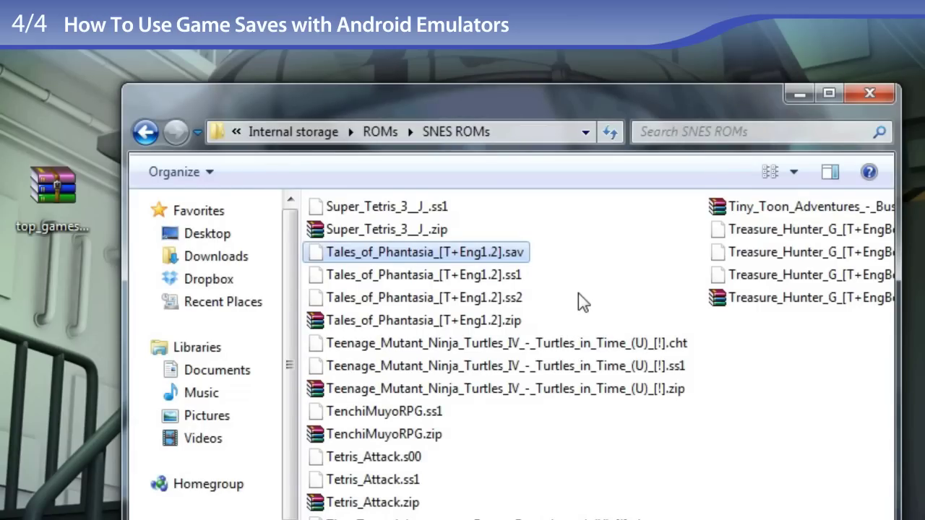
{"action": "left_click", "coordinate": [584, 297]}
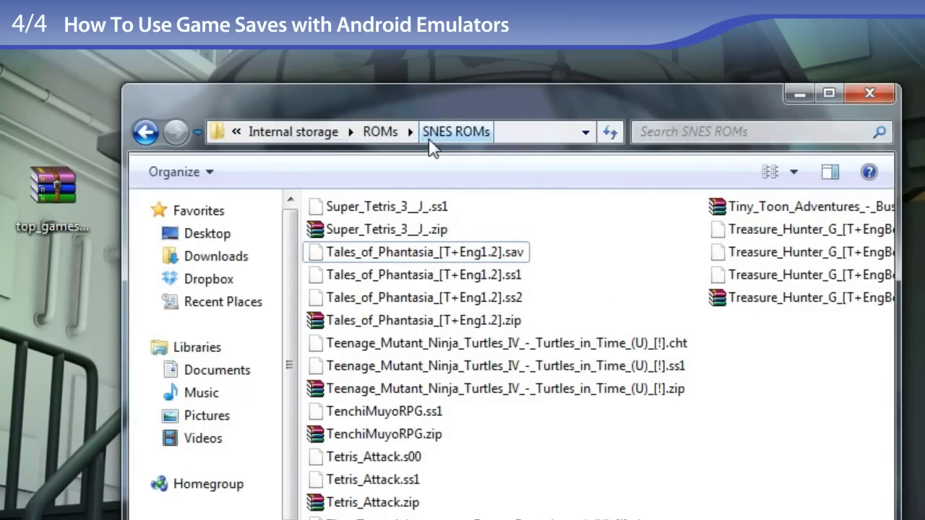
{"action": "left_click", "coordinate": [516, 256]}
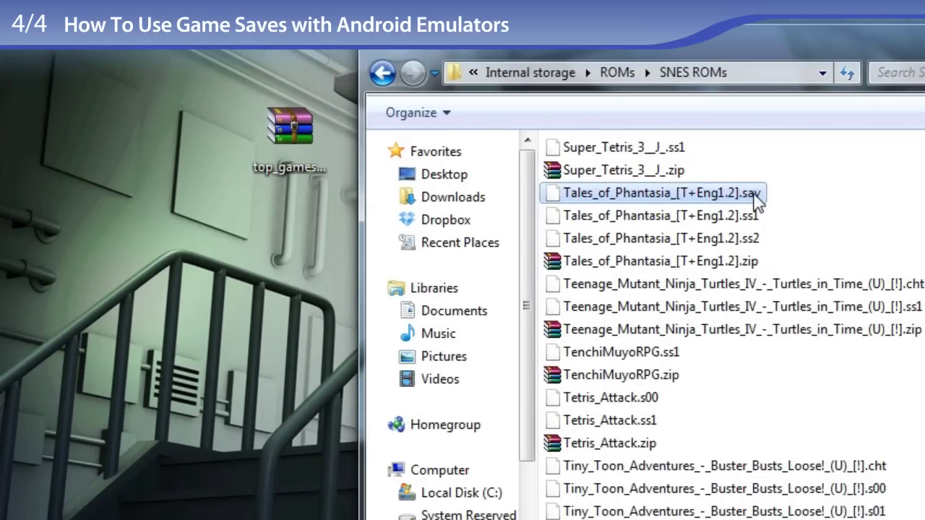
Step: Extract top_gamesave03.zip into its own desktop folder and open that folder beside the SNES ROMs window to inspect talesofphantasia_english.srm
{"action": "left_click", "coordinate": [319, 132]}
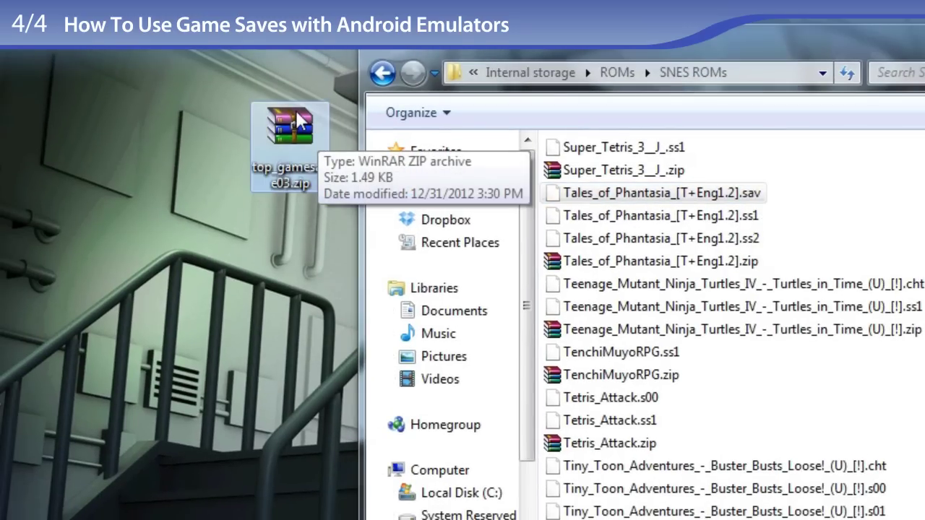
{"action": "right_click", "coordinate": [298, 117]}
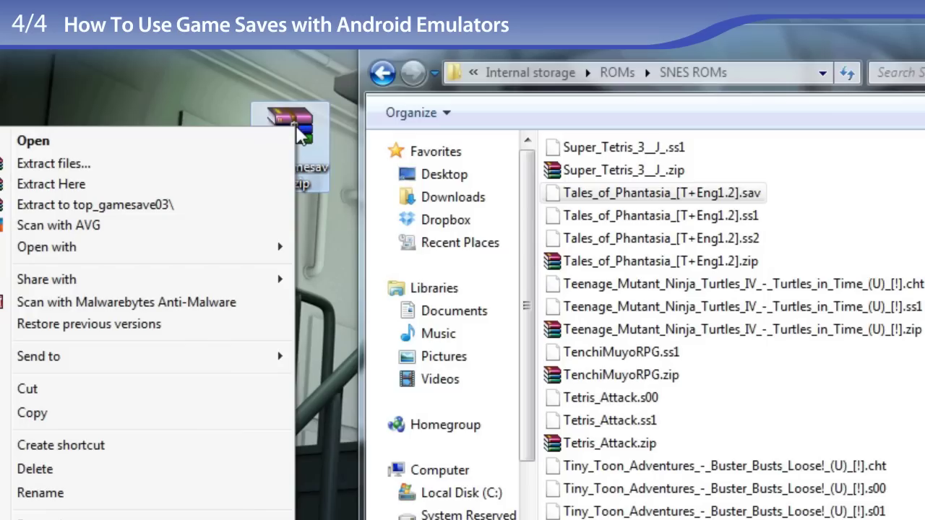
{"action": "left_click", "coordinate": [207, 205]}
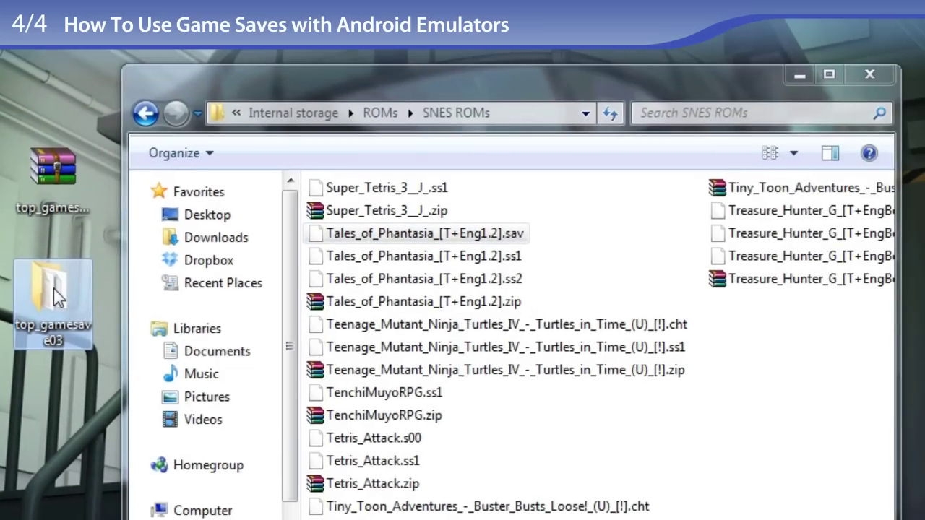
{"action": "double_click", "coordinate": [205, 267]}
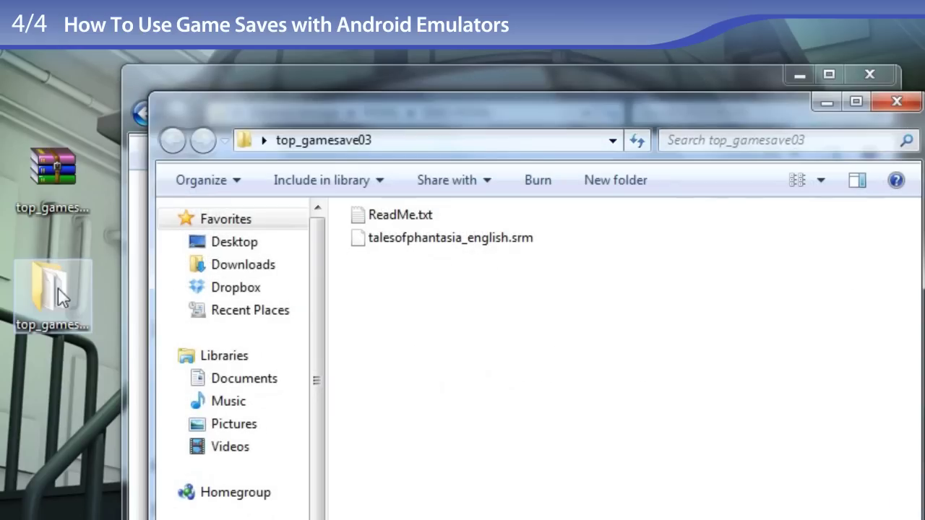
{"action": "left_click_drag", "start_coordinate": [323, 118], "coordinate": [582, 118]}
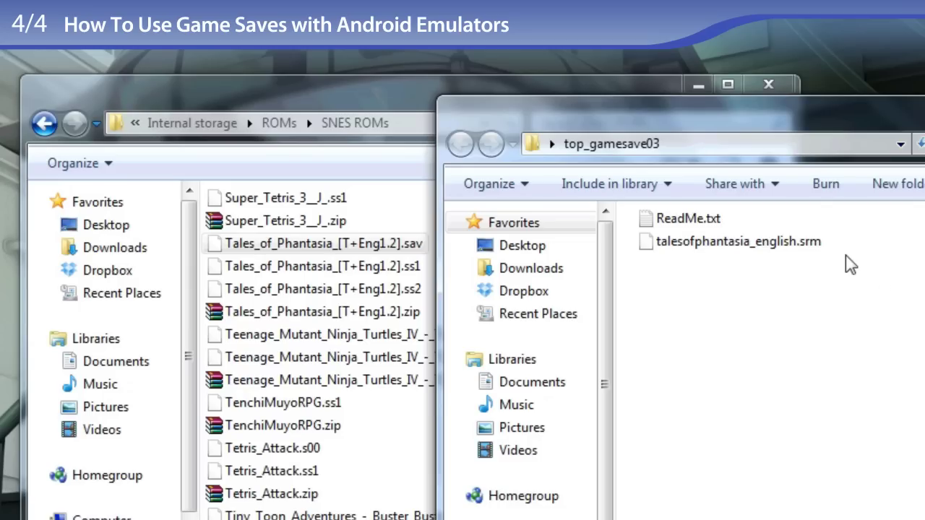
{"action": "left_click", "coordinate": [823, 249]}
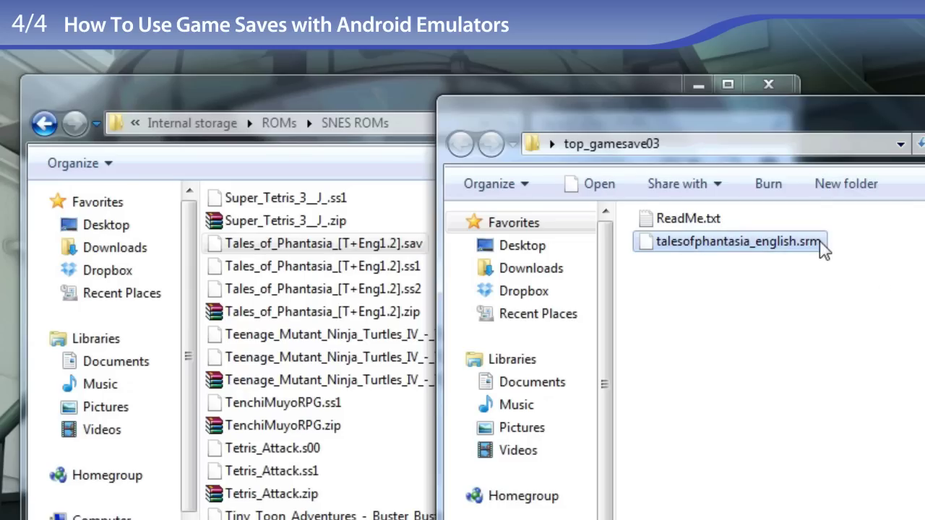
{"action": "mouse_move", "coordinate": [826, 253]}
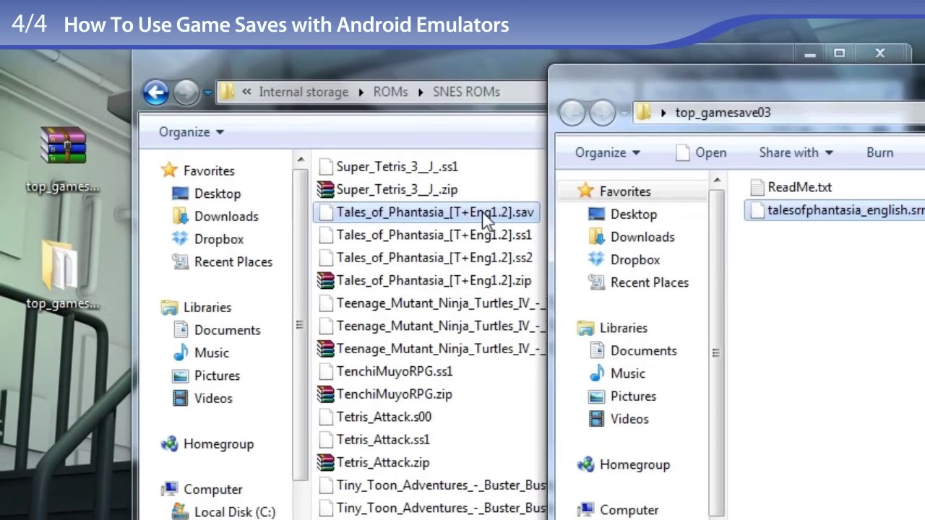
Step: Copy the name of Tales_of_Phantasia_[T+Eng1.2].sav in the SNES ROMs folder, without its extension
{"action": "right_click", "coordinate": [329, 212]}
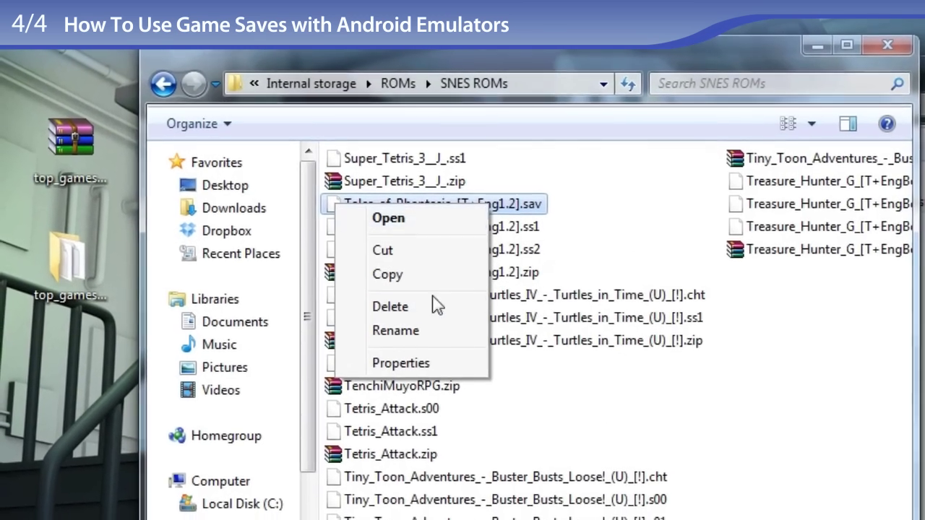
{"action": "left_click", "coordinate": [423, 330]}
{"action": "left_click", "coordinate": [519, 202]}
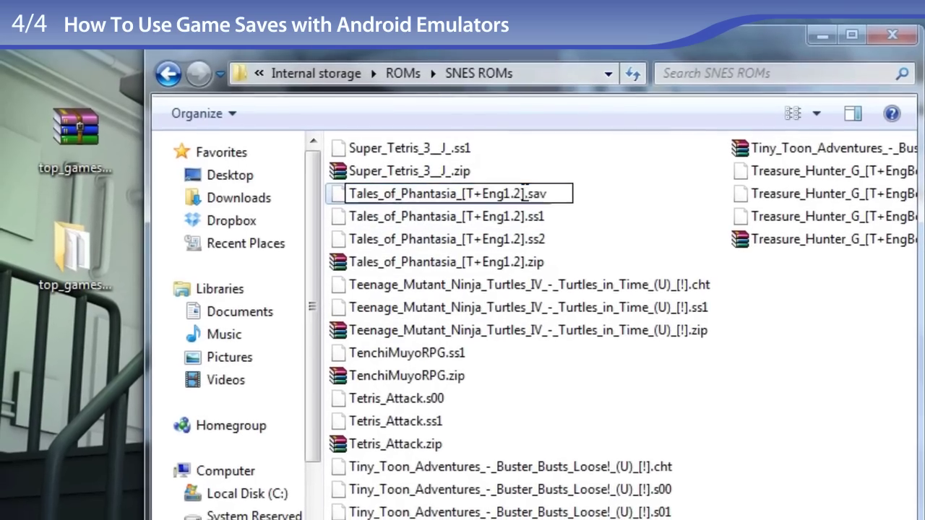
{"action": "left_click_drag", "start_coordinate": [525, 194], "coordinate": [364, 196]}
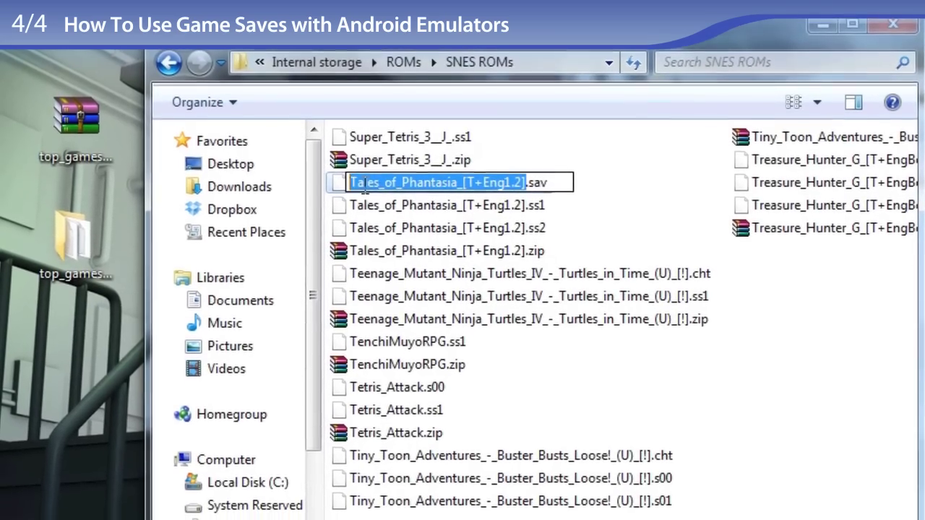
{"action": "right_click", "coordinate": [365, 184]}
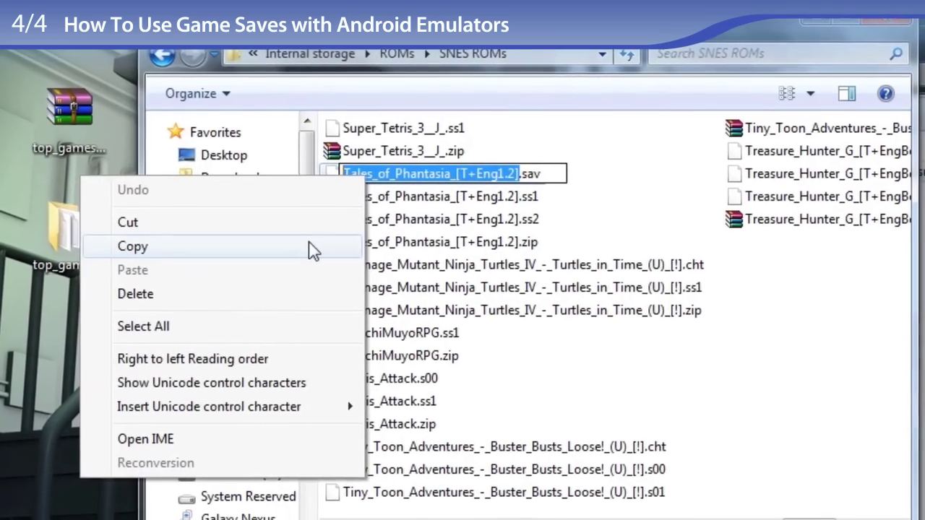
{"action": "left_click", "coordinate": [307, 247]}
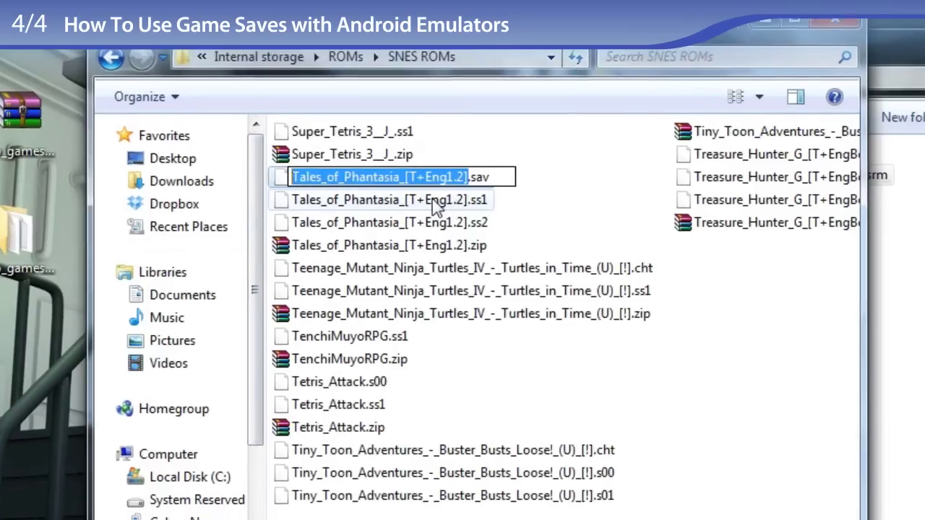
{"action": "left_click", "coordinate": [433, 201]}
Step: Rename talesofphantasia_english.srm in the top_gamesave03 folder to Tales_of_Phantasia_[T+Eng1.2].sav and accept the extension change
{"action": "left_click", "coordinate": [874, 177]}
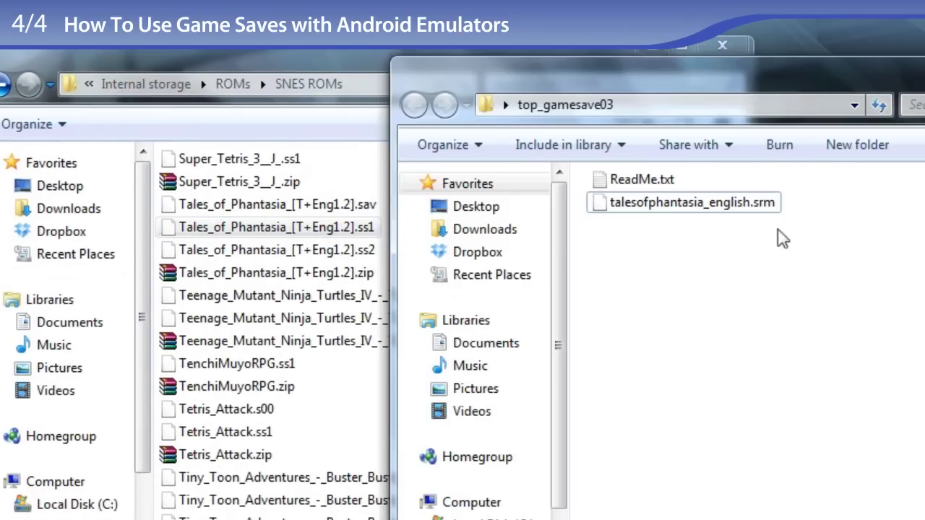
{"action": "right_click", "coordinate": [675, 211]}
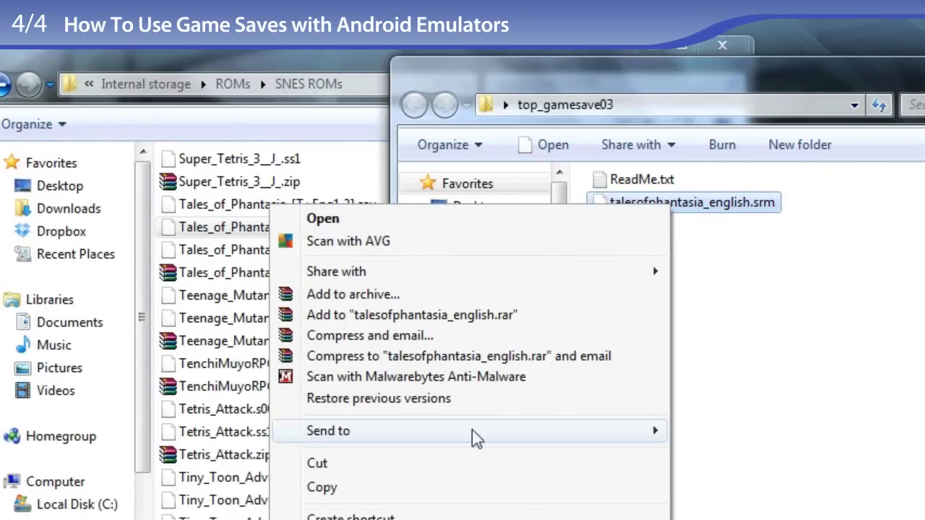
{"action": "key", "text": "m"}
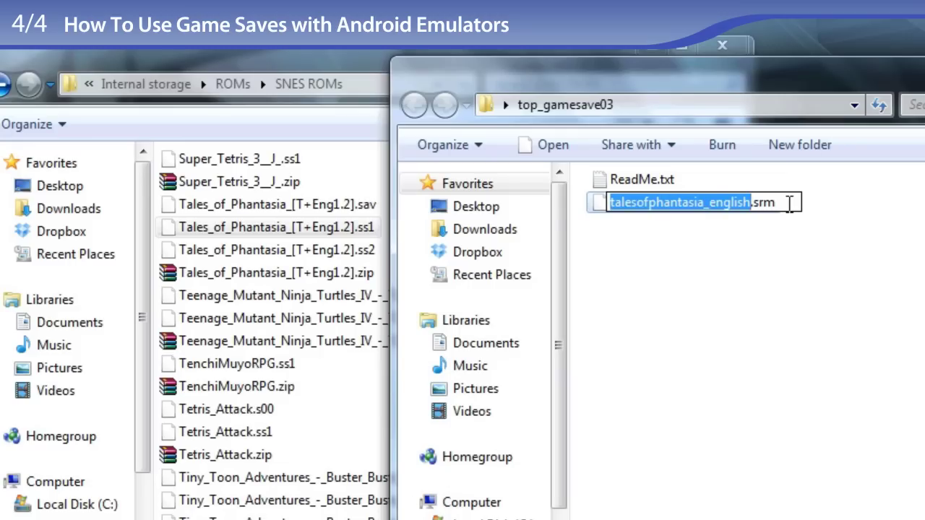
{"action": "left_click_drag", "start_coordinate": [790, 204], "coordinate": [609, 204]}
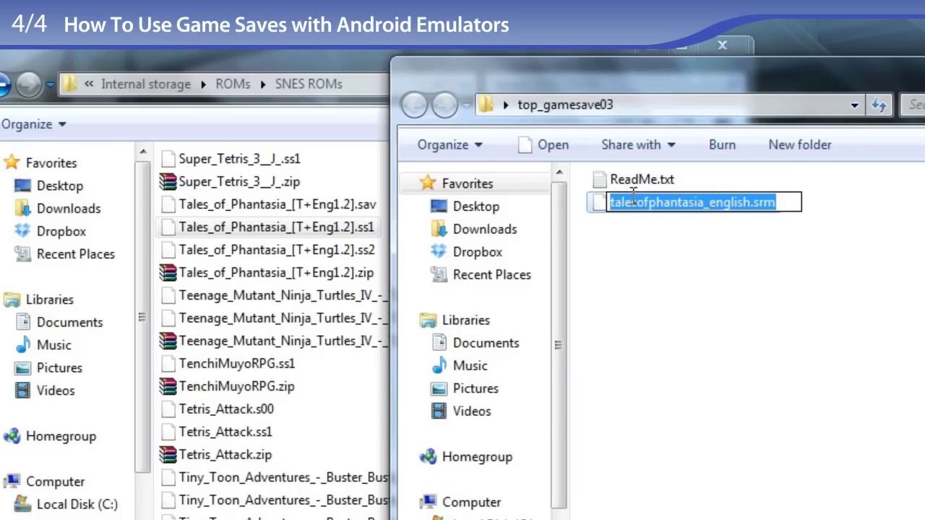
{"action": "right_click", "coordinate": [633, 204]}
{"action": "left_click", "coordinate": [547, 291]}
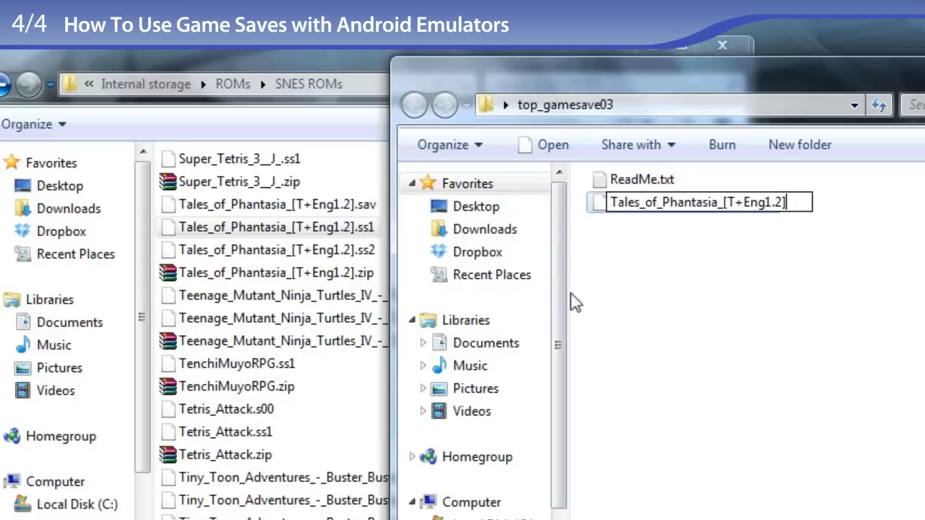
{"action": "type", "text": ".sa"}
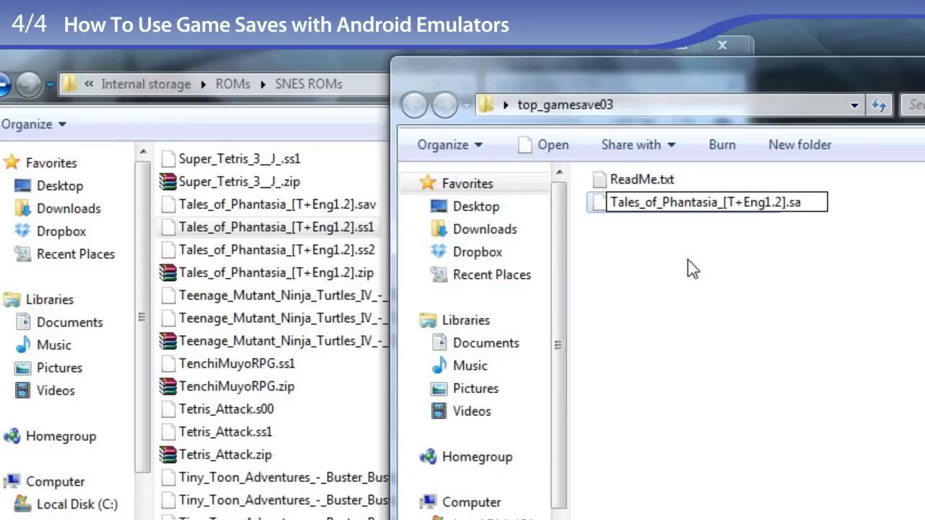
{"action": "type", "text": "v"}
{"action": "key", "text": "Return"}
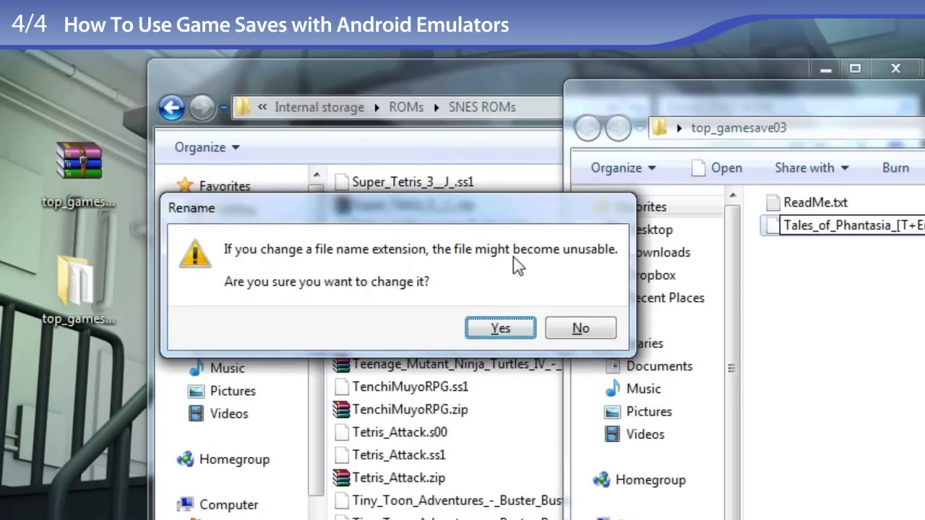
{"action": "left_click", "coordinate": [501, 328]}
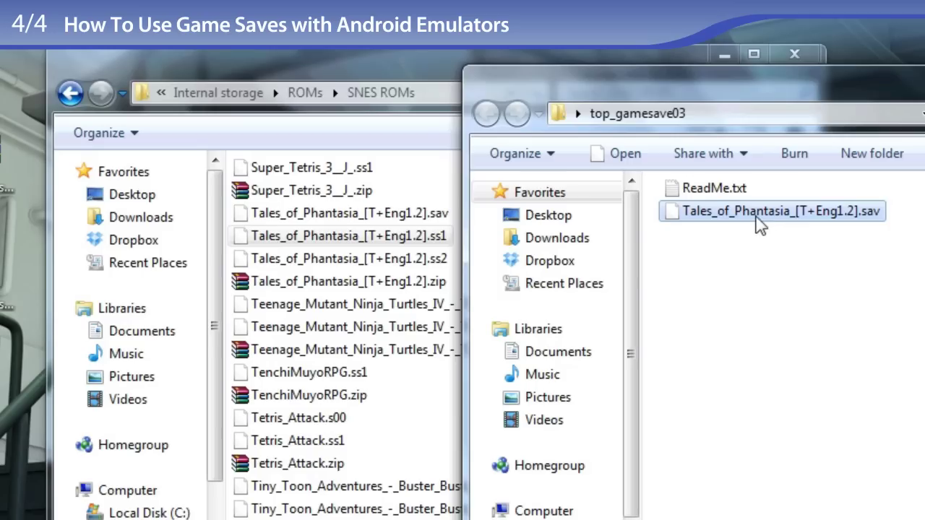
Step: Copy the renamed Tales_of_Phantasia_[T+Eng1.2].sav into the SNES ROMs folder, replace the existing file, and check the folder's contents
{"action": "left_click_drag", "start_coordinate": [741, 218], "coordinate": [419, 221]}
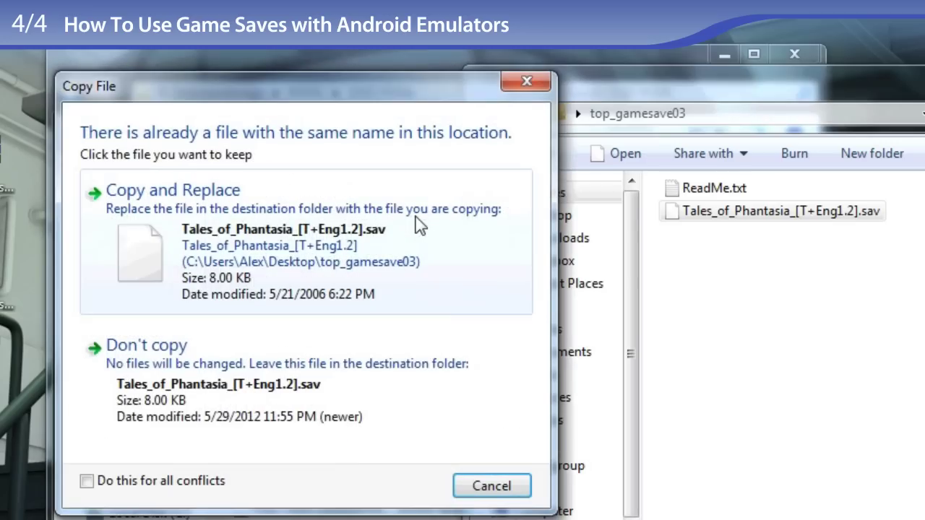
{"action": "left_click", "coordinate": [316, 248]}
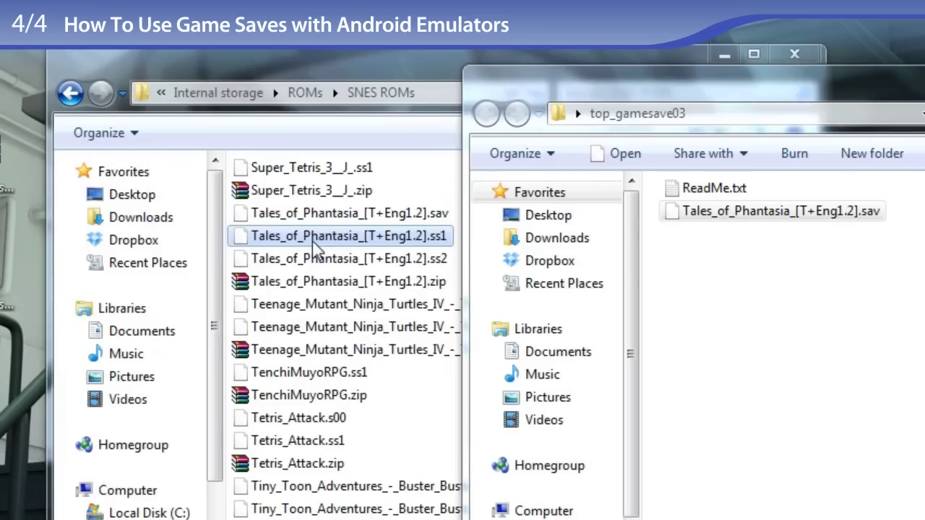
{"action": "left_click", "coordinate": [405, 180]}
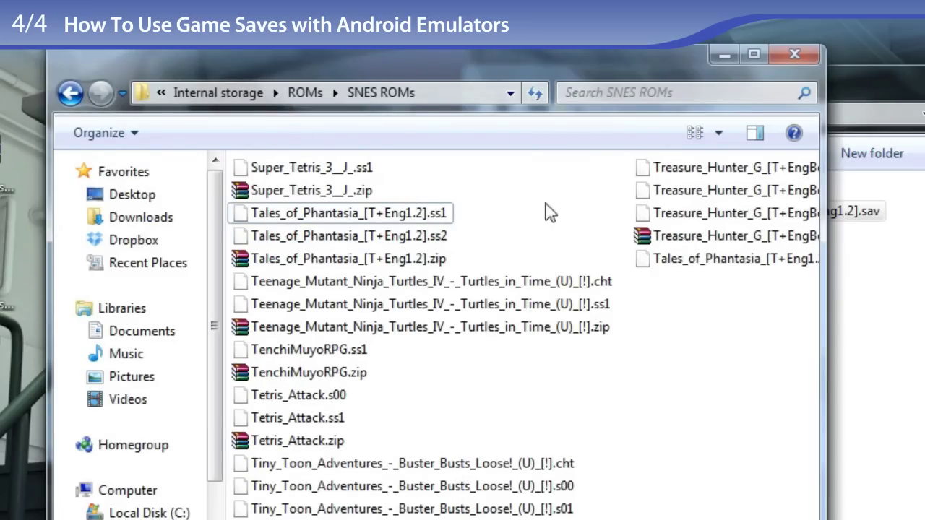
{"action": "scroll", "coordinate": [556, 214], "scroll_direction": "down", "scroll_amount": 3}
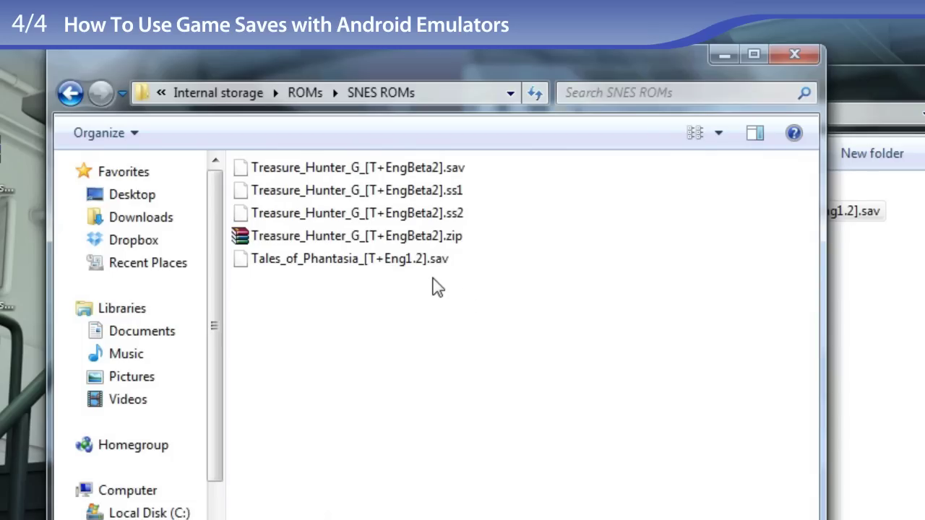